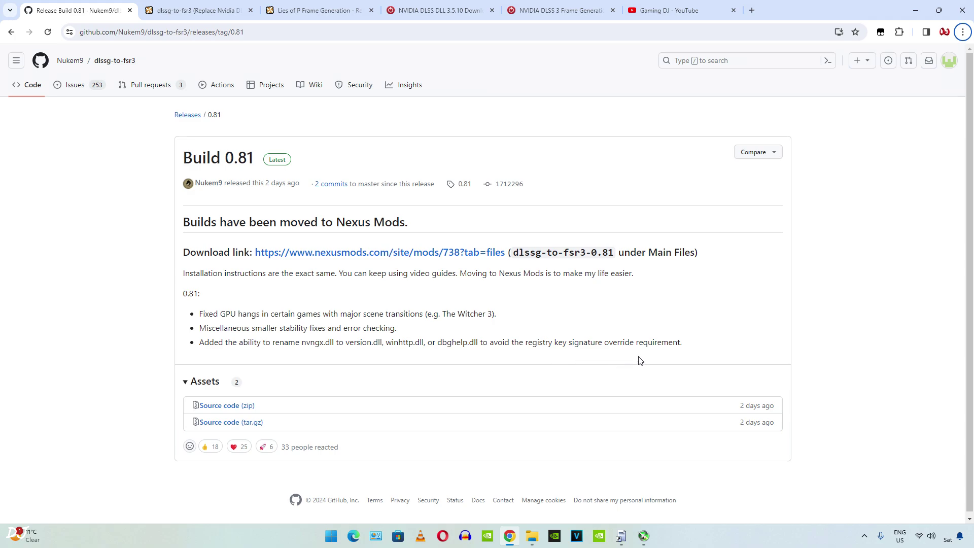
# Step: Download the dlssg-to-fsr3-0.81 main file from its Nexus Mods page with the free slow download
pyautogui.hotkey('ctrl', 'Tab')
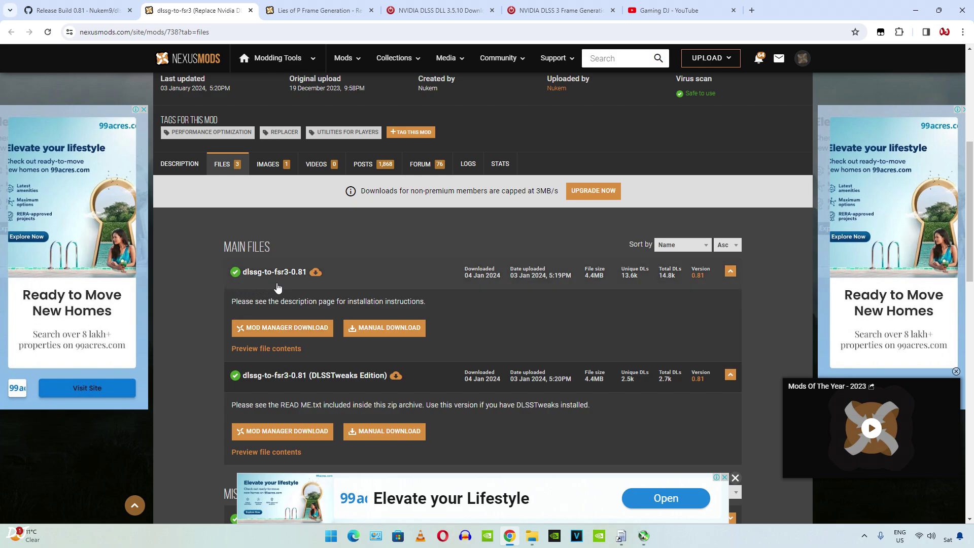
pyautogui.click(398, 337)
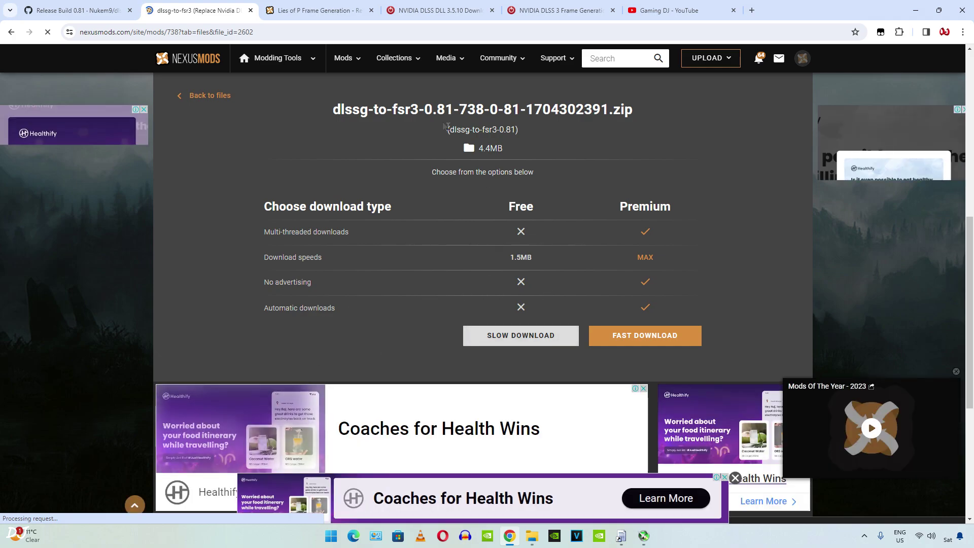
pyautogui.click(518, 335)
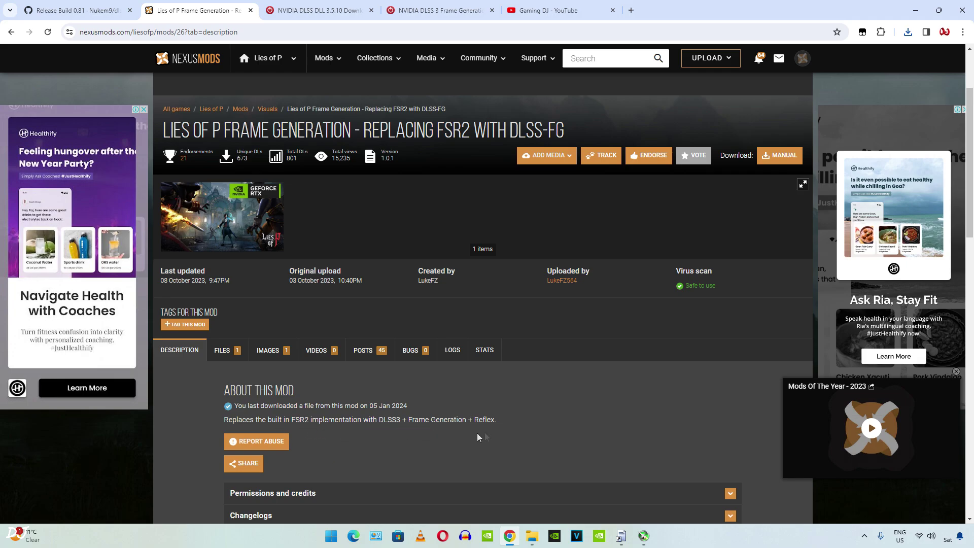
# Step: Download the FSR2Streamline main file from the Lies of P Frame Generation mod page with the free slow download
pyautogui.click(222, 355)
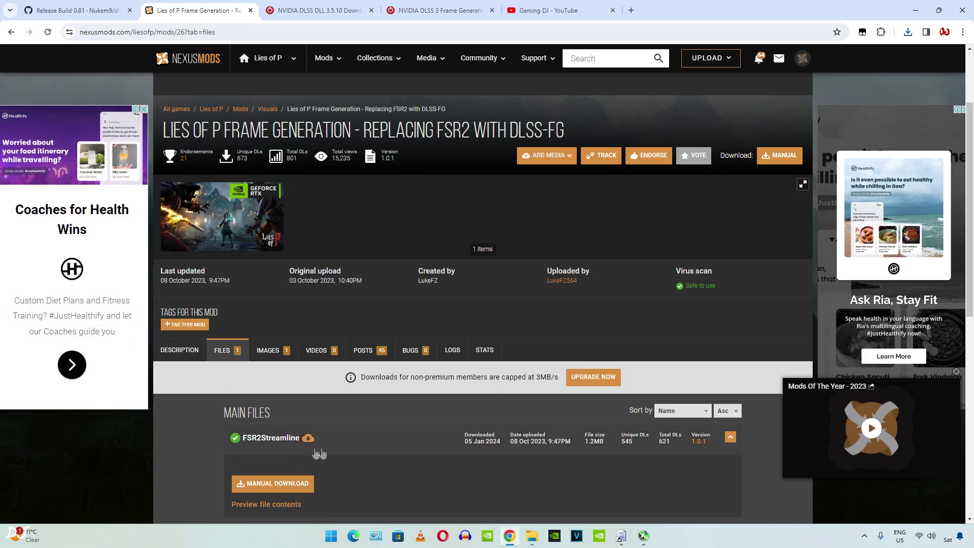
pyautogui.click(287, 485)
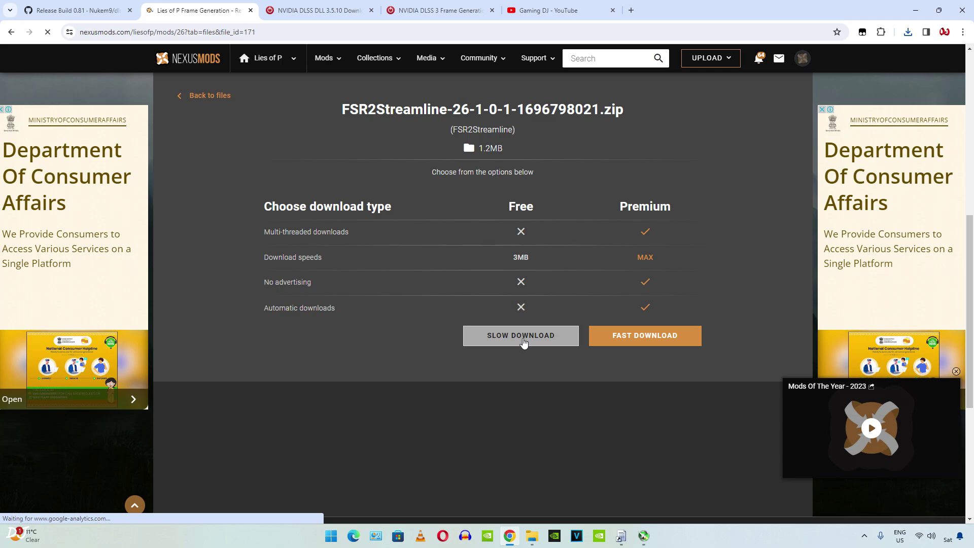
pyautogui.click(522, 336)
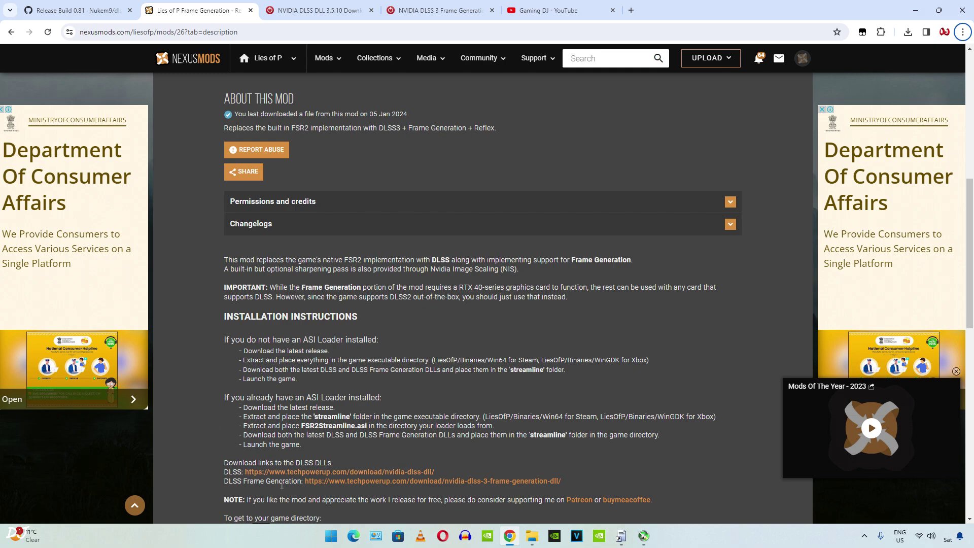
# Step: Open the TechPowerUp download pages for DLSS and DLSS Frame Generation linked in the mod's installation instructions
pyautogui.click(404, 472)
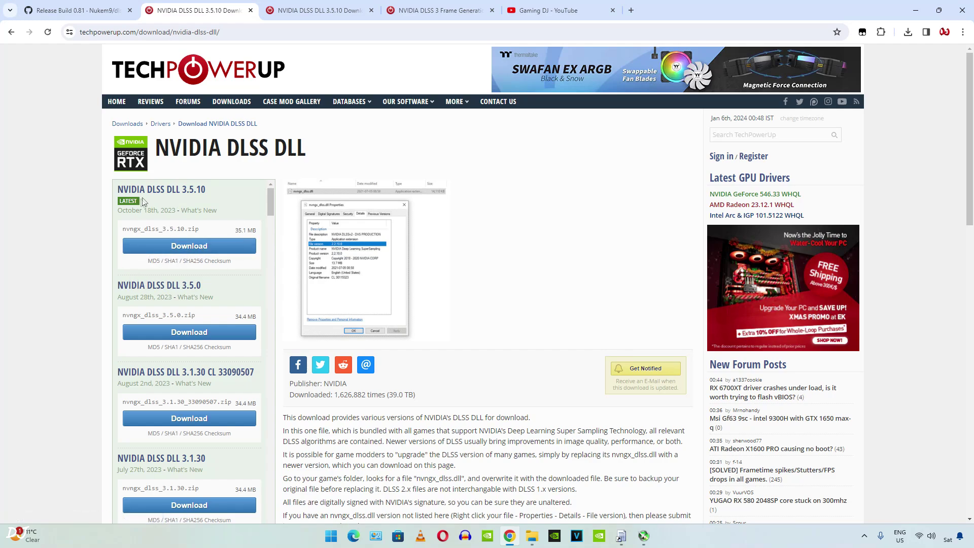
pyautogui.hotkey('alt', 'Left')
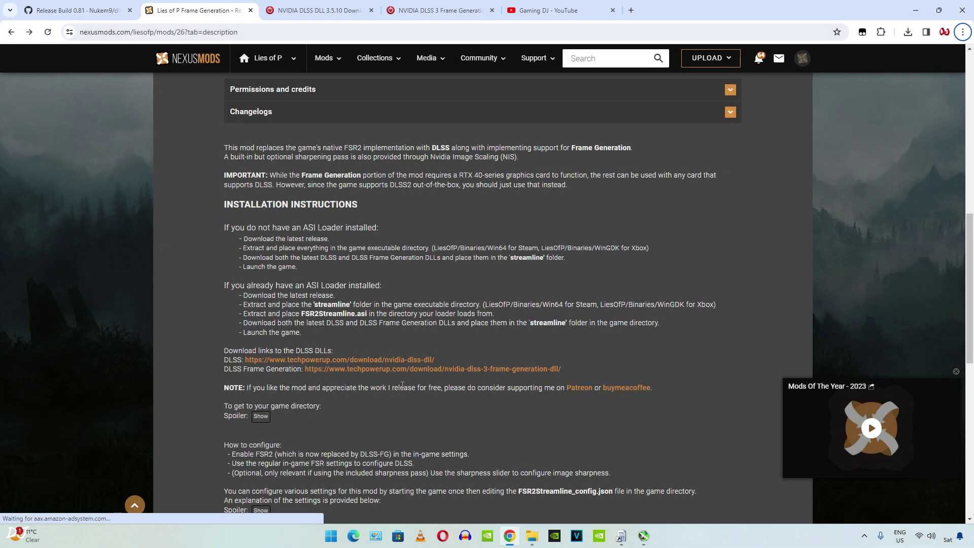
pyautogui.click(533, 369)
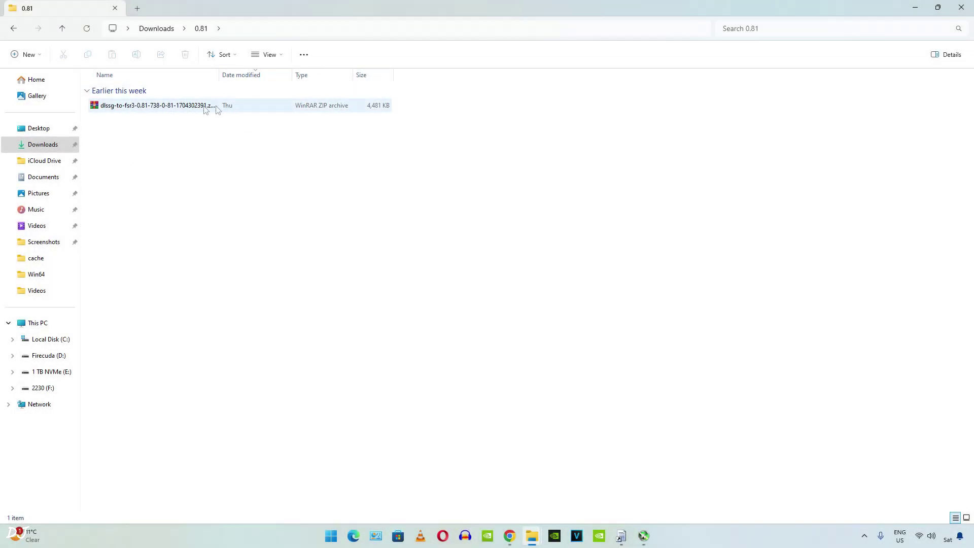
# Step: Extract all files of the dlssg-to-fsr3-0.81 archive into the 0.81 downloads folder and close the archive
pyautogui.doubleClick(160, 107)
pyautogui.moveTo(267, 332); pyautogui.dragTo(266, 242)
pyautogui.moveTo(261, 254); pyautogui.dragTo(185, 264)
pyautogui.click(565, 238)
pyautogui.click(382, 323)
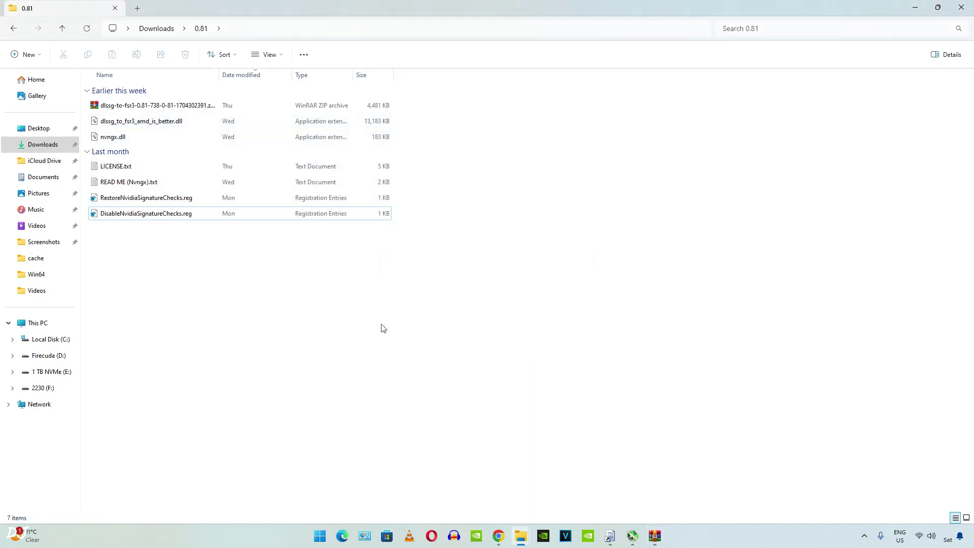
# Step: Merge DisableNvidiaSignatureChecks.reg into the Windows registry and accept the prompts
pyautogui.click(140, 218)
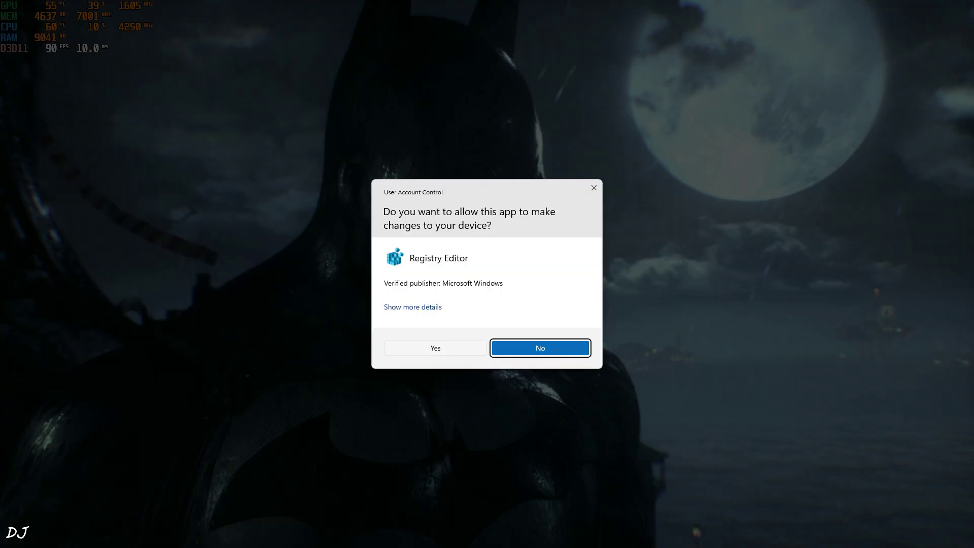
pyautogui.click(505, 349)
pyautogui.click(561, 281)
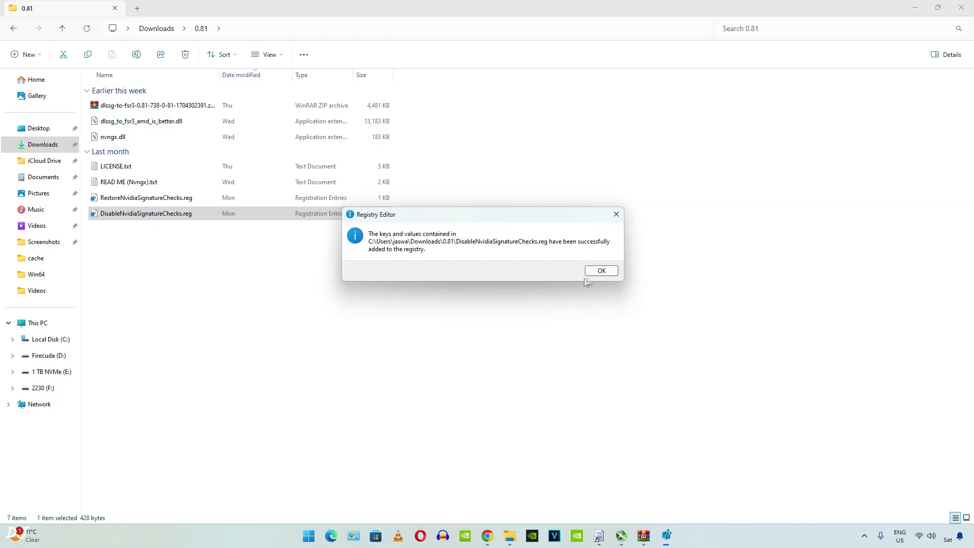
pyautogui.click(600, 270)
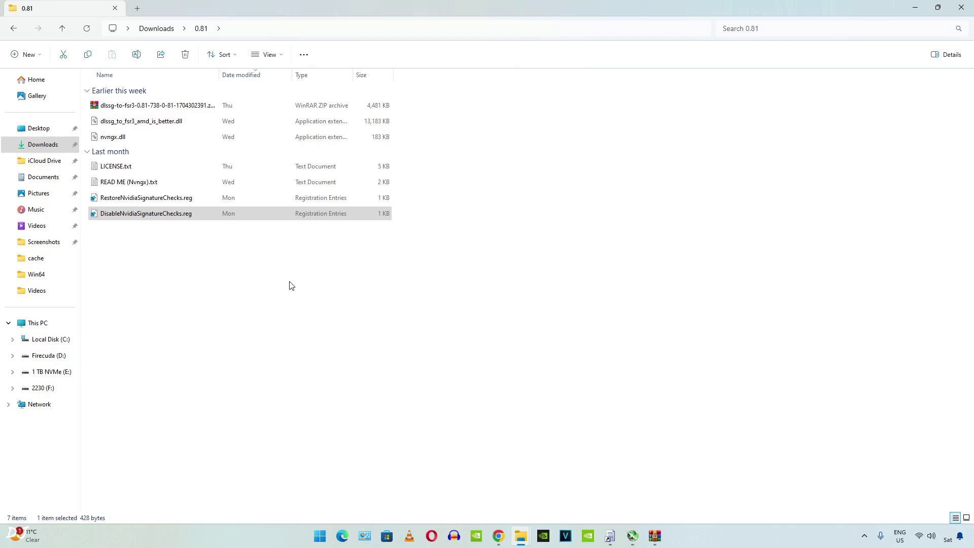
# Step: Put dlssg_to_fsr3_amd_is_better.dll and nvngx.dll from the 0.81 folder on the clipboard
pyautogui.press('Tab')
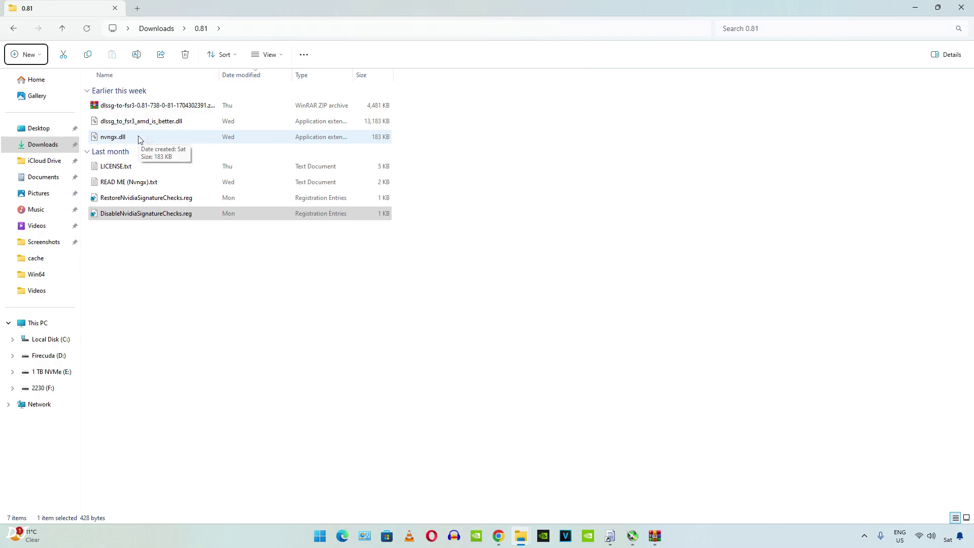
pyautogui.moveTo(412, 135); pyautogui.dragTo(355, 117)
pyautogui.rightClick(142, 122)
pyautogui.click(152, 131)
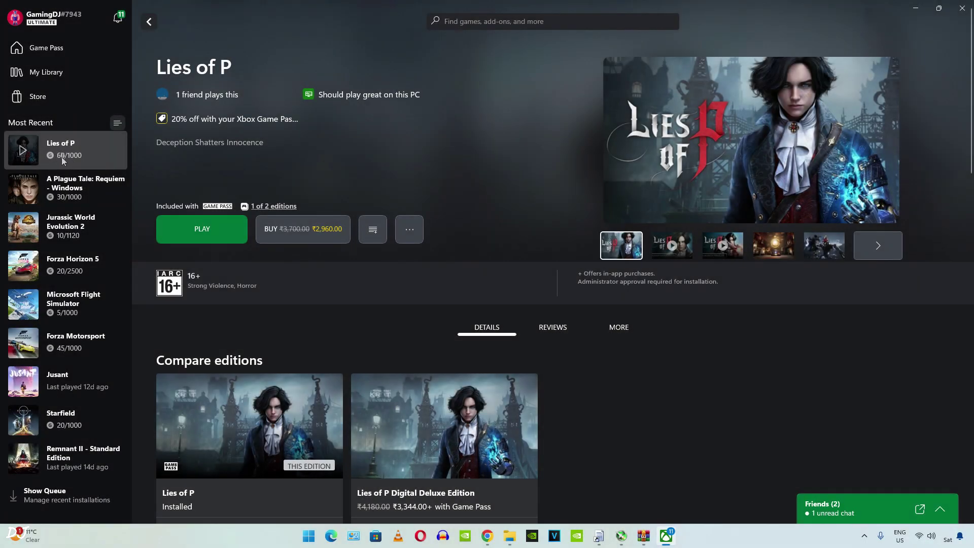
# Step: Open the installation location of Lies of P from the game's file management options in the Xbox app
pyautogui.click(409, 229)
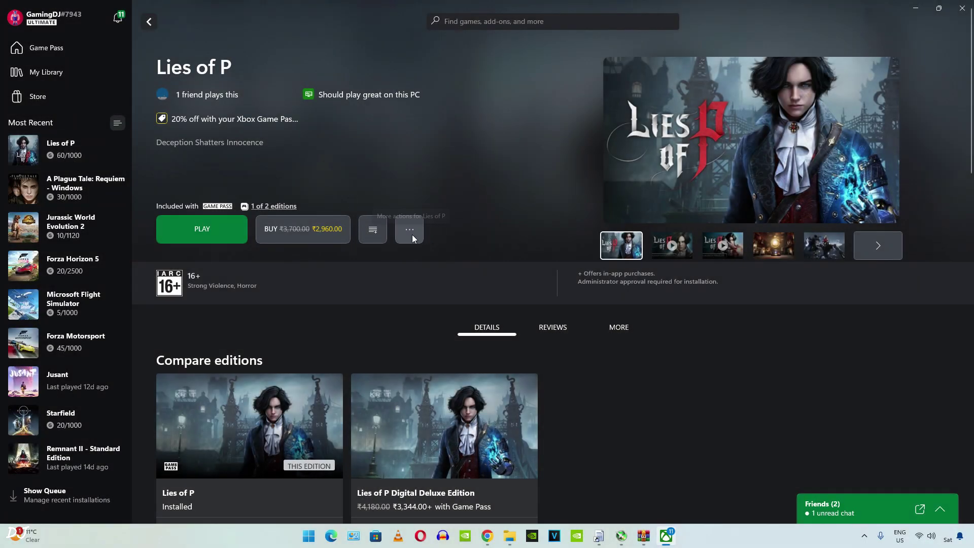
pyautogui.click(417, 308)
pyautogui.click(520, 160)
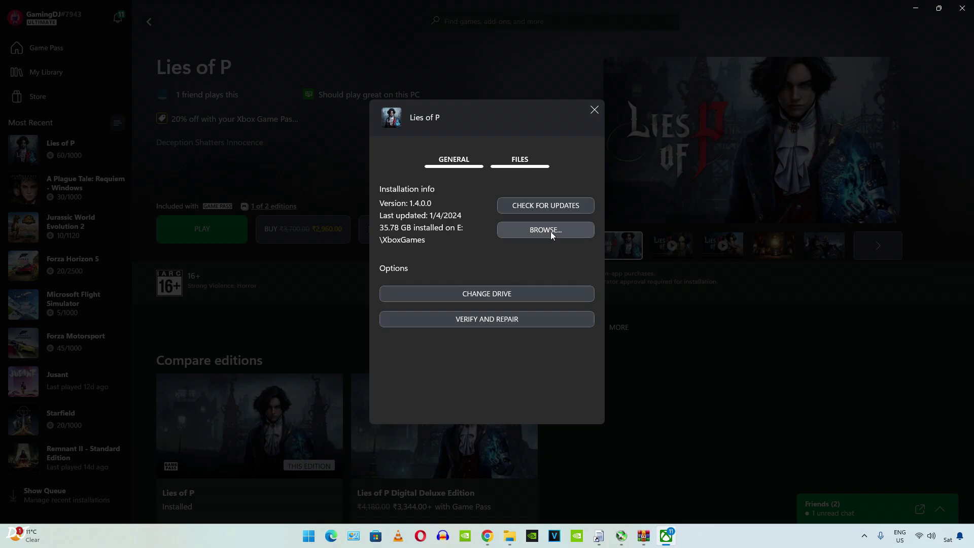
pyautogui.click(546, 230)
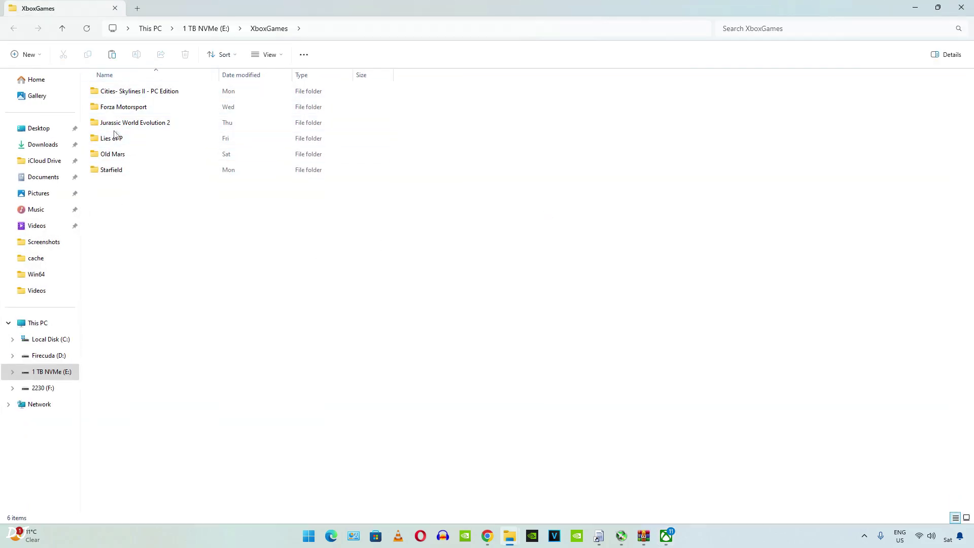
# Step: Go to Lies of P\Content\LiesofP\Binaries\WinGDK and paste the two mod DLLs there
pyautogui.doubleClick(115, 138)
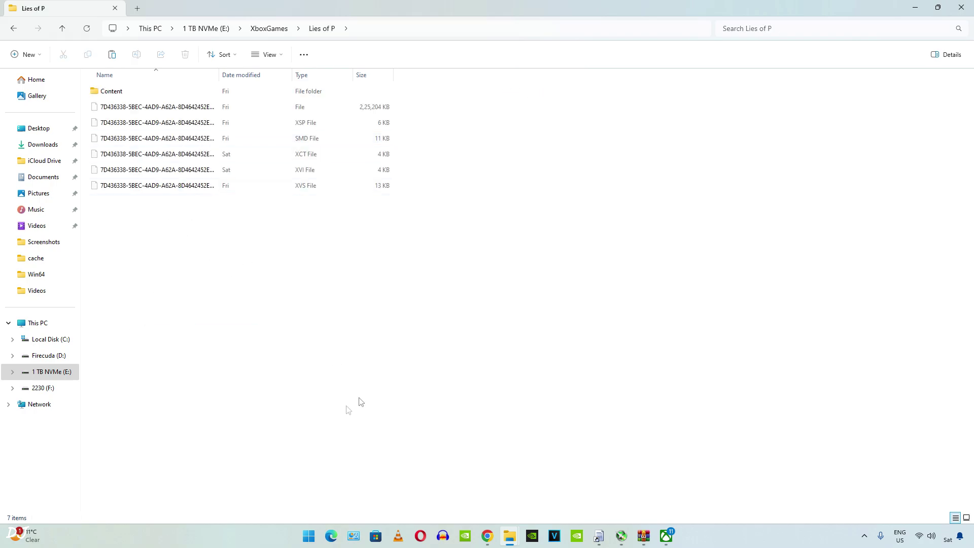
pyautogui.doubleClick(130, 96)
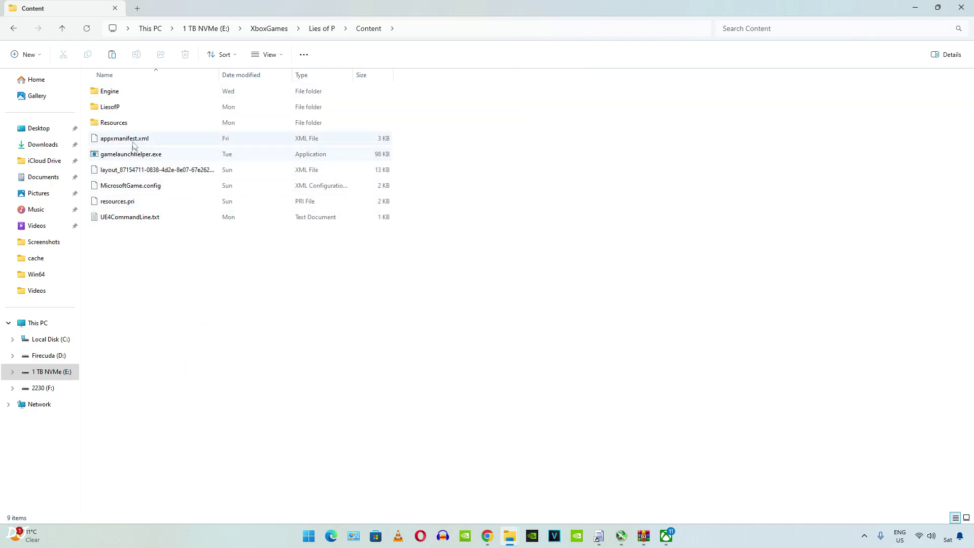
pyautogui.doubleClick(114, 108)
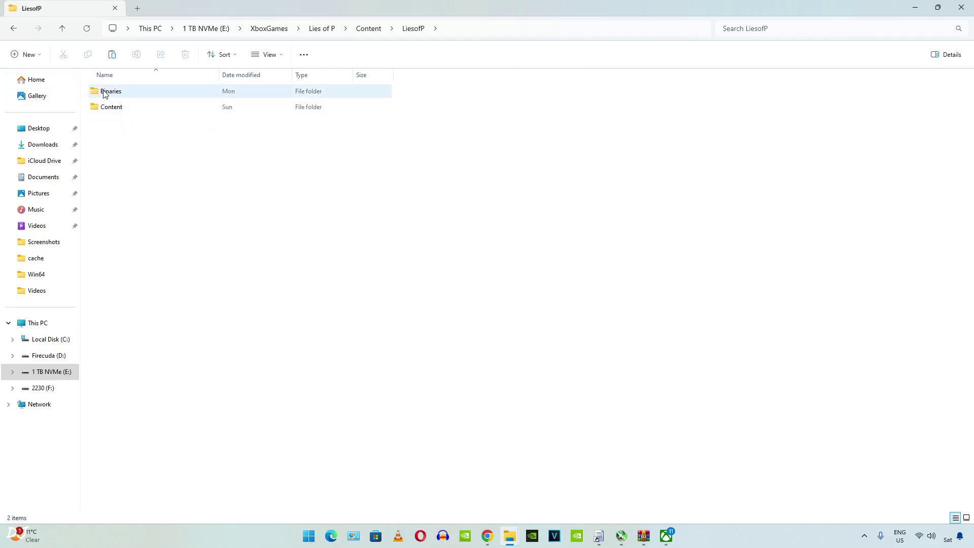
pyautogui.doubleClick(105, 94)
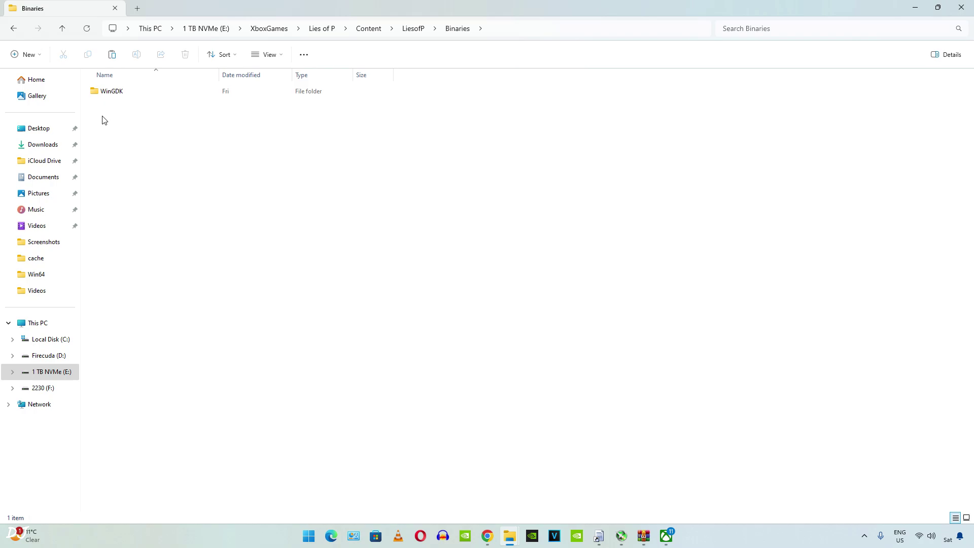
pyautogui.doubleClick(126, 90)
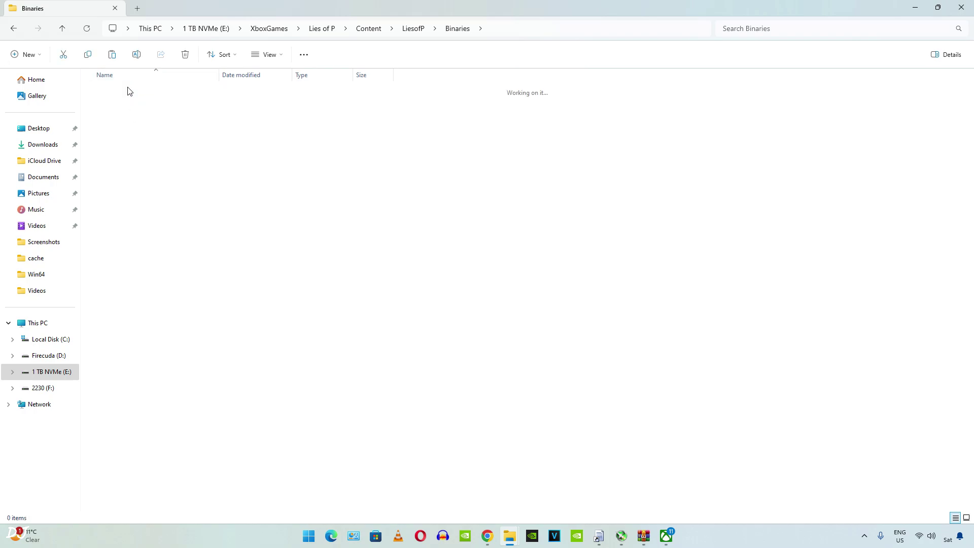
pyautogui.rightClick(126, 155)
pyautogui.click(131, 163)
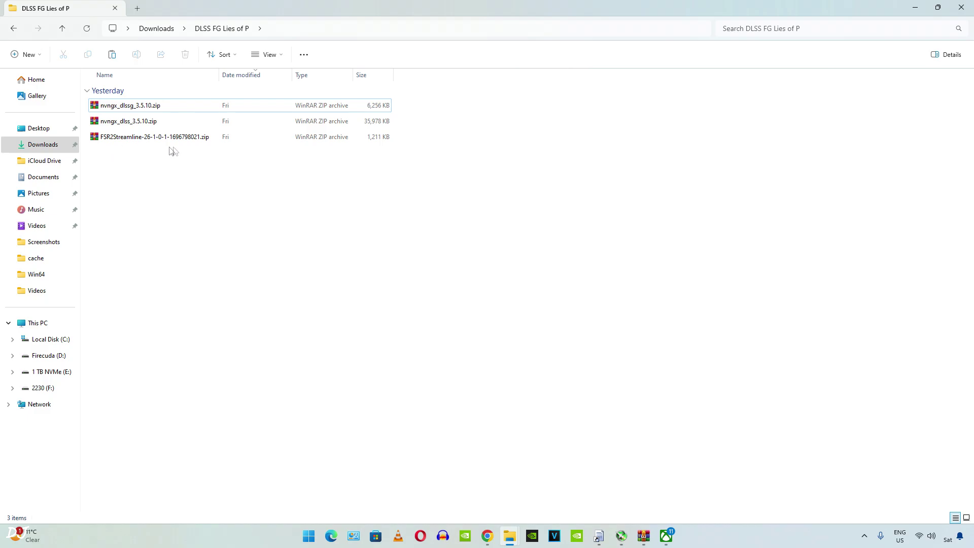
# Step: Extract everything from FSR2Streamline-26-1-0-1-1696798021.zip into the DLSS FG Lies of P folder
pyautogui.doubleClick(141, 146)
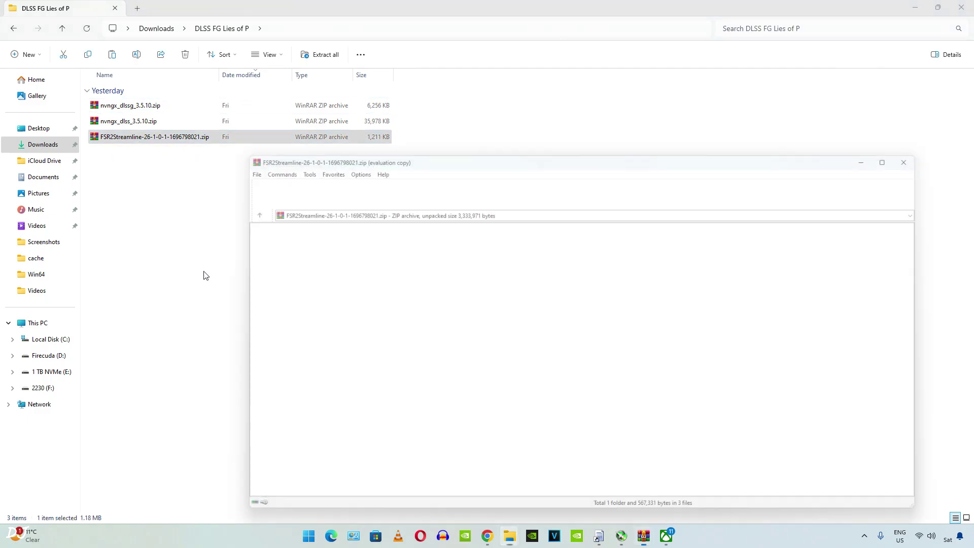
pyautogui.moveTo(278, 319); pyautogui.dragTo(248, 242)
pyautogui.moveTo(248, 243); pyautogui.dragTo(162, 252)
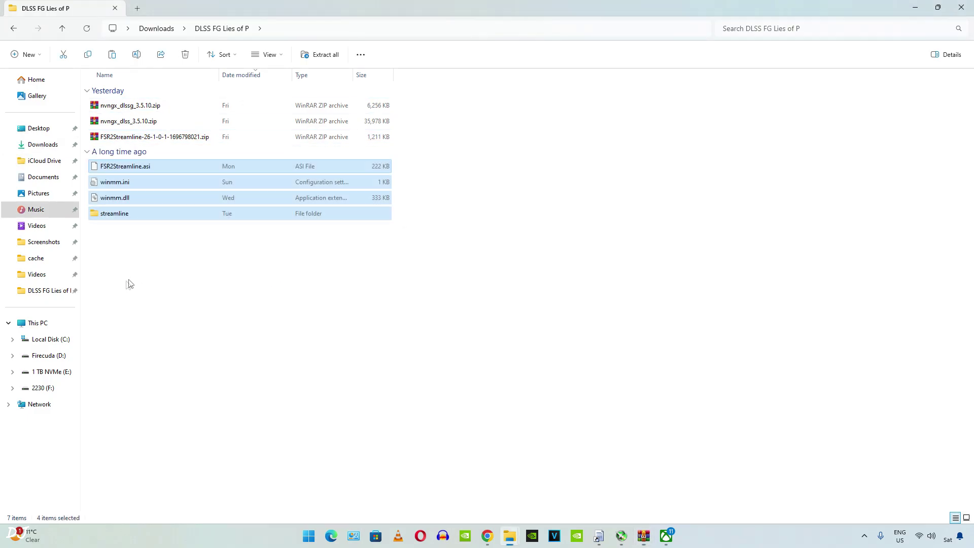
pyautogui.click(236, 305)
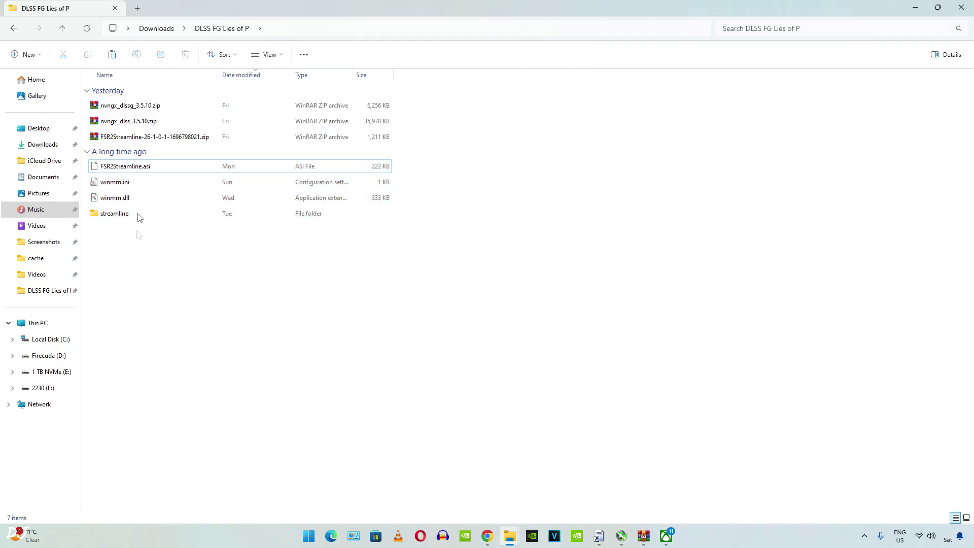
# Step: Copy FSR2Streamline.asi, winmm.ini, winmm.dll and the streamline folder into the game's WinGDK folder
pyautogui.moveTo(119, 246); pyautogui.dragTo(108, 165)
pyautogui.rightClick(113, 167)
pyautogui.click(142, 180)
pyautogui.click(215, 315)
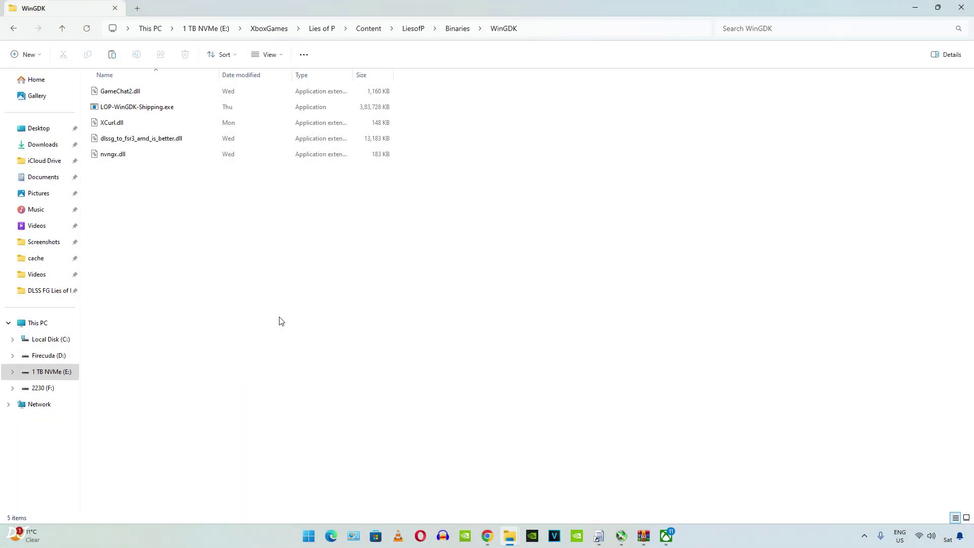
pyautogui.press('alt')
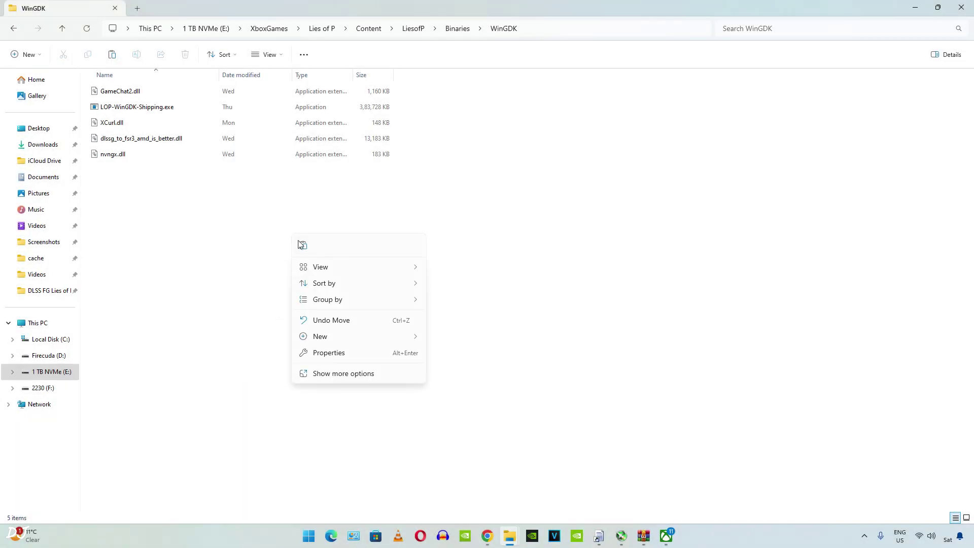
pyautogui.click(302, 245)
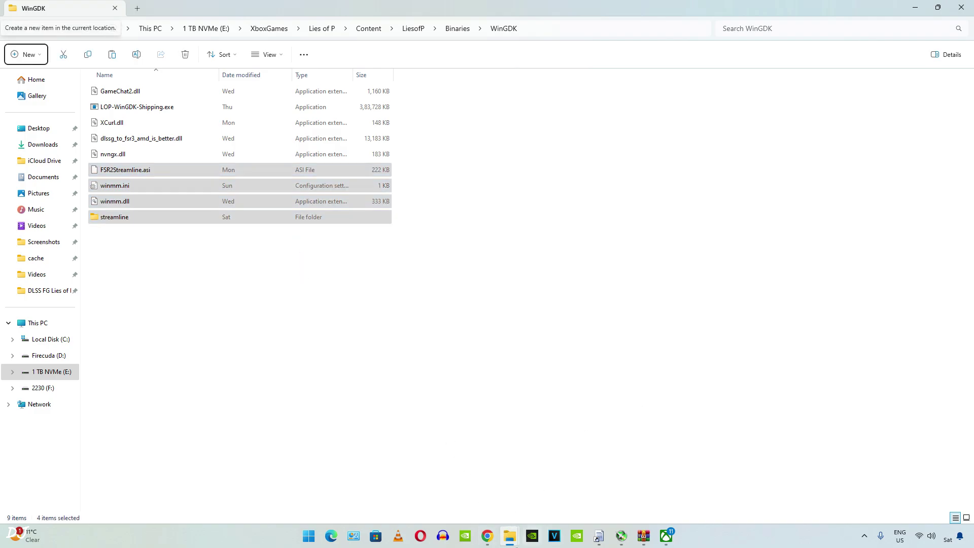
# Step: Extract nvngx_dlss.dll and nvngx_dlssg.dll from their 3.5.10 archives into the DLSS FG Lies of P folder
pyautogui.moveTo(504, 535)
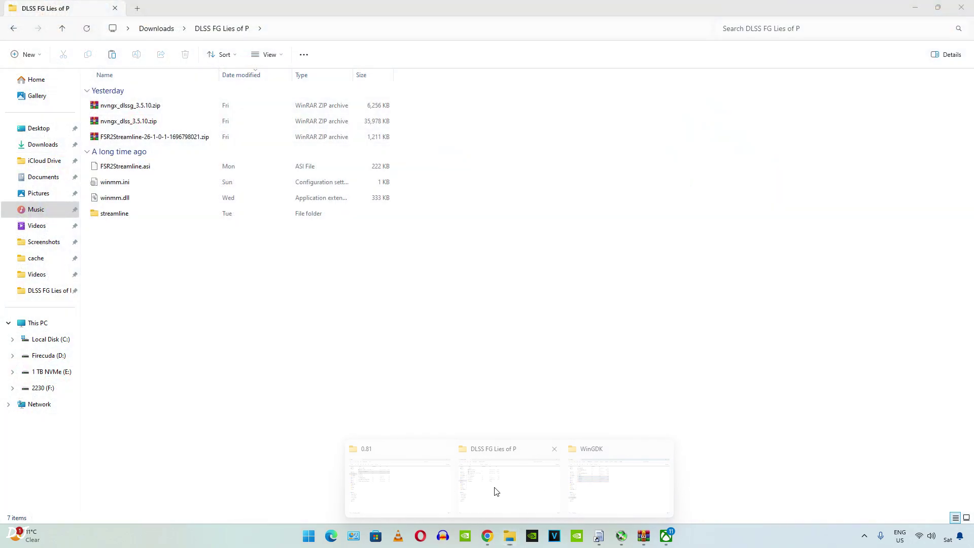
pyautogui.click(496, 491)
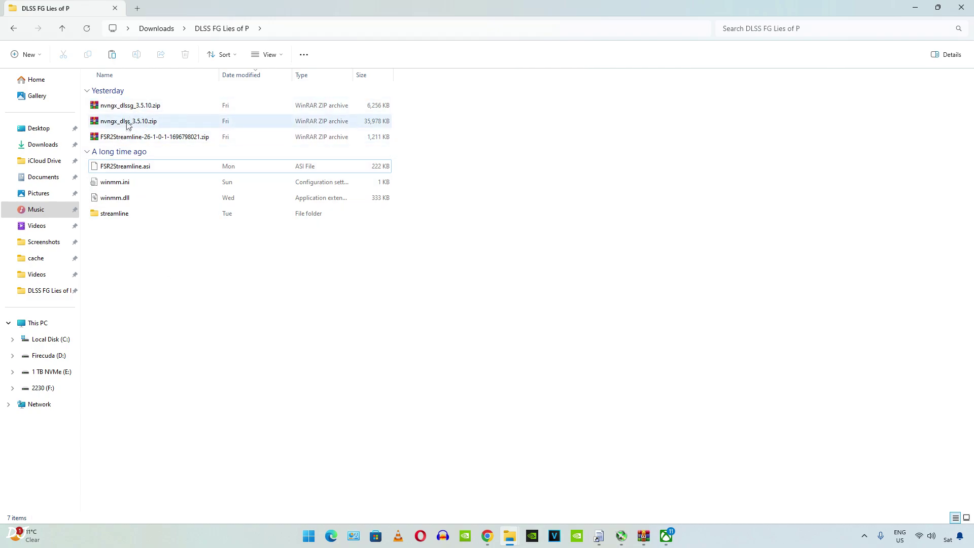
pyautogui.press('alt')
pyautogui.doubleClick(148, 121)
pyautogui.moveTo(245, 242); pyautogui.dragTo(138, 162)
pyautogui.doubleClick(143, 105)
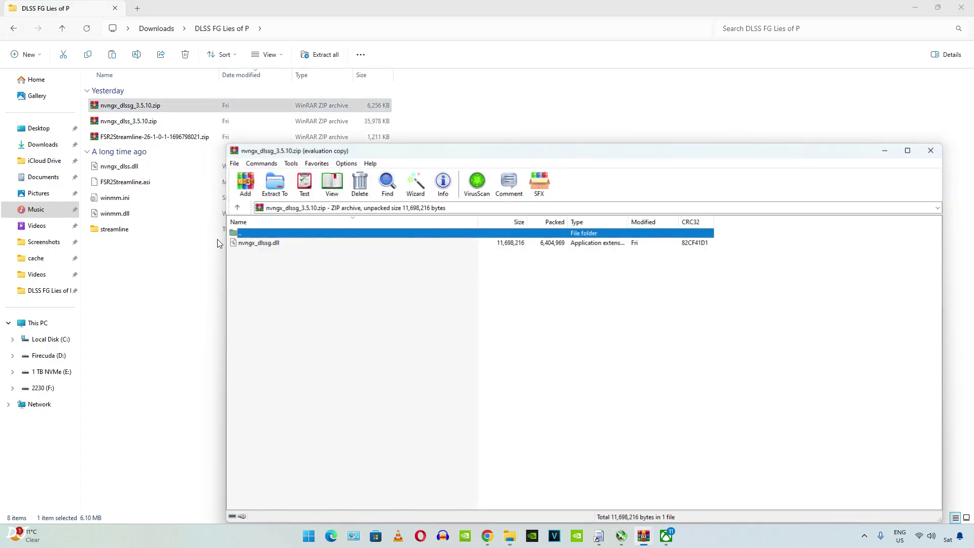
pyautogui.moveTo(256, 242); pyautogui.dragTo(198, 267)
pyautogui.moveTo(143, 313); pyautogui.dragTo(102, 335)
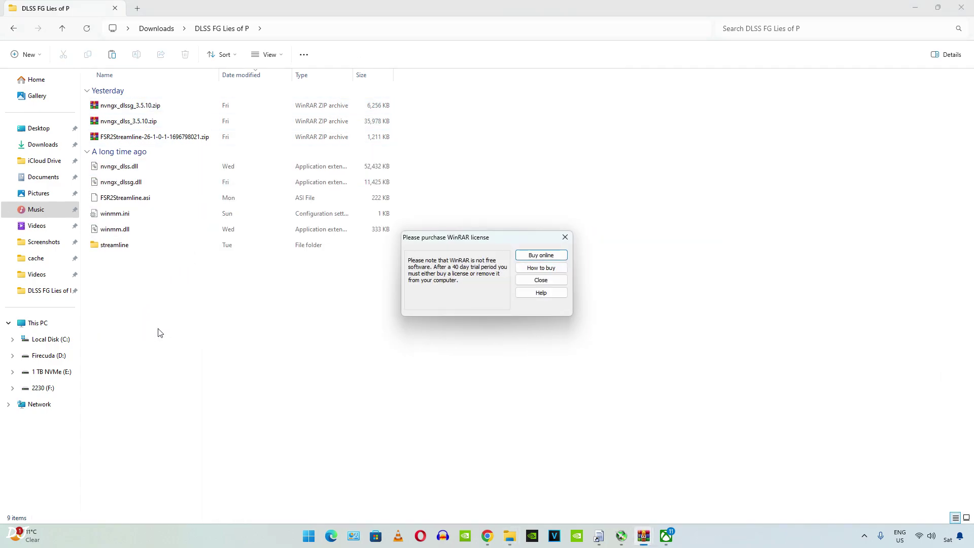
pyautogui.click(566, 237)
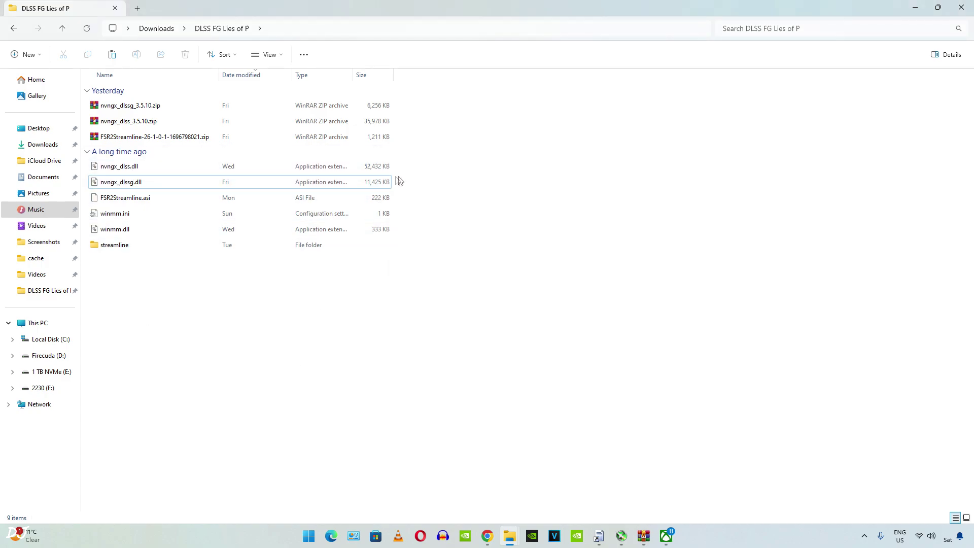
# Step: Copy nvngx_dlss.dll and nvngx_dlssg.dll from the DLSS FG Lies of P folder into the streamline folder inside WinGDK
pyautogui.moveTo(403, 182); pyautogui.dragTo(370, 167)
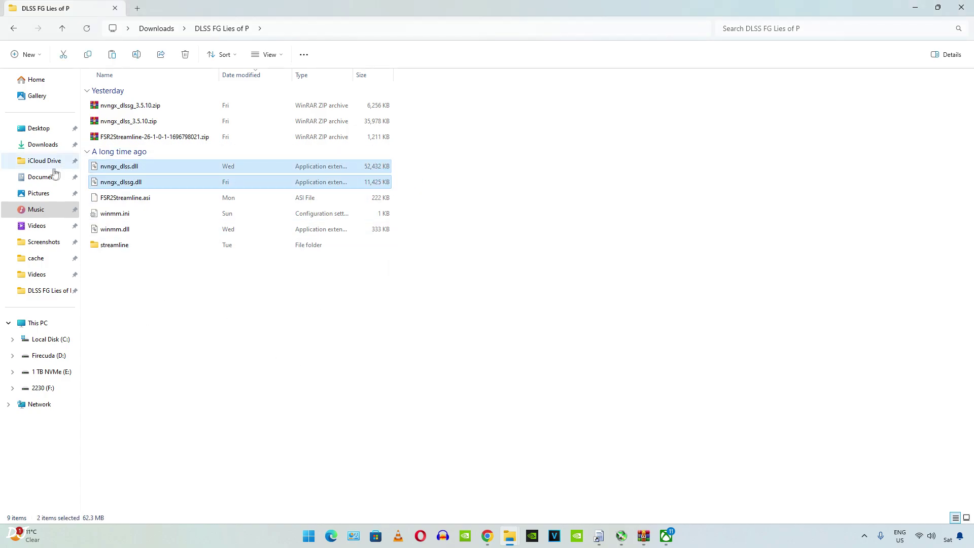
pyautogui.rightClick(132, 171)
pyautogui.click(315, 331)
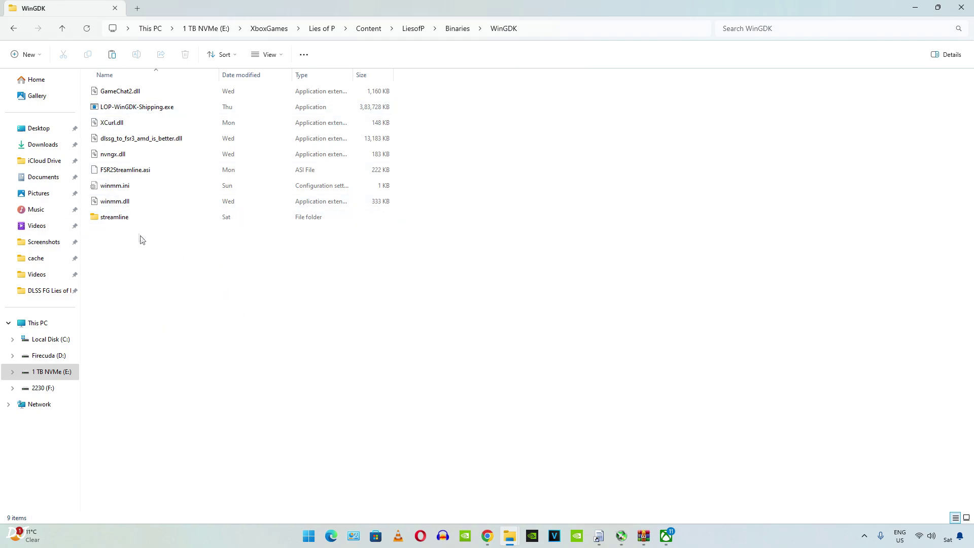
pyautogui.doubleClick(116, 219)
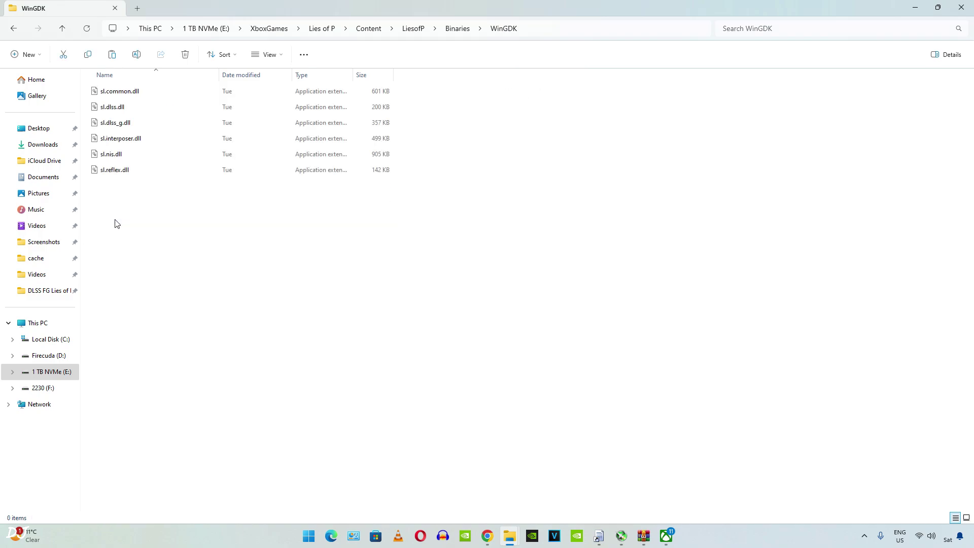
pyautogui.rightClick(158, 215)
pyautogui.click(170, 223)
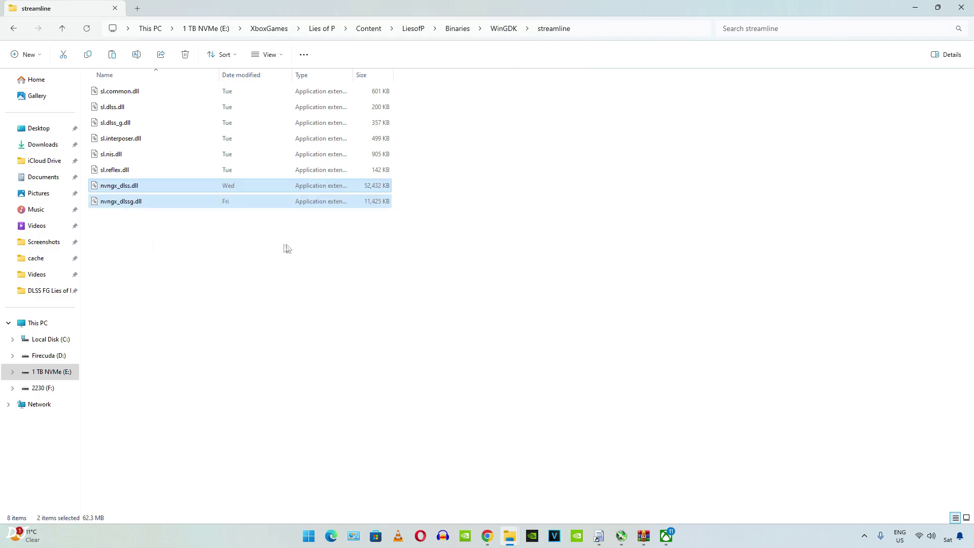
pyautogui.click(146, 311)
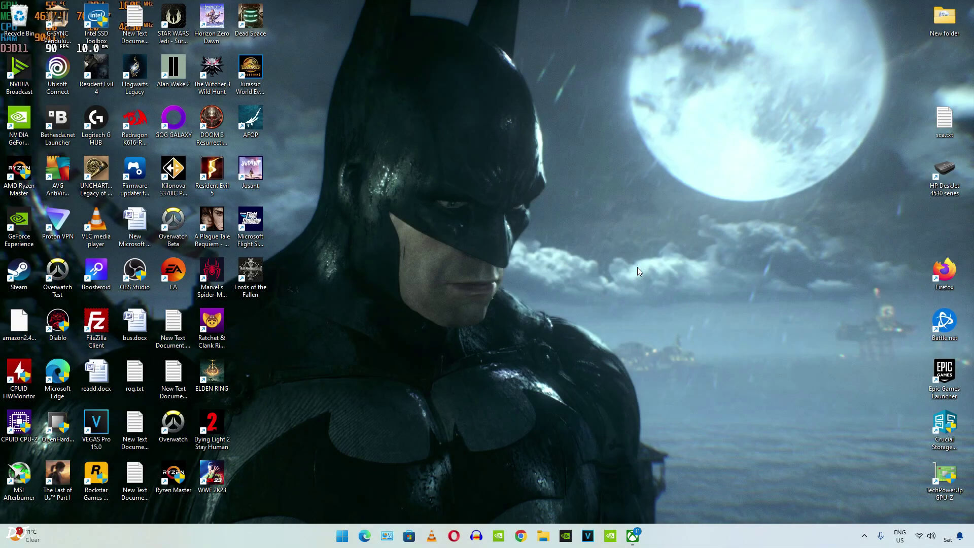
# Step: Open the Windows default graphics settings from the display settings and check Hardware-accelerated GPU scheduling
pyautogui.rightClick(613, 205)
pyautogui.click(644, 346)
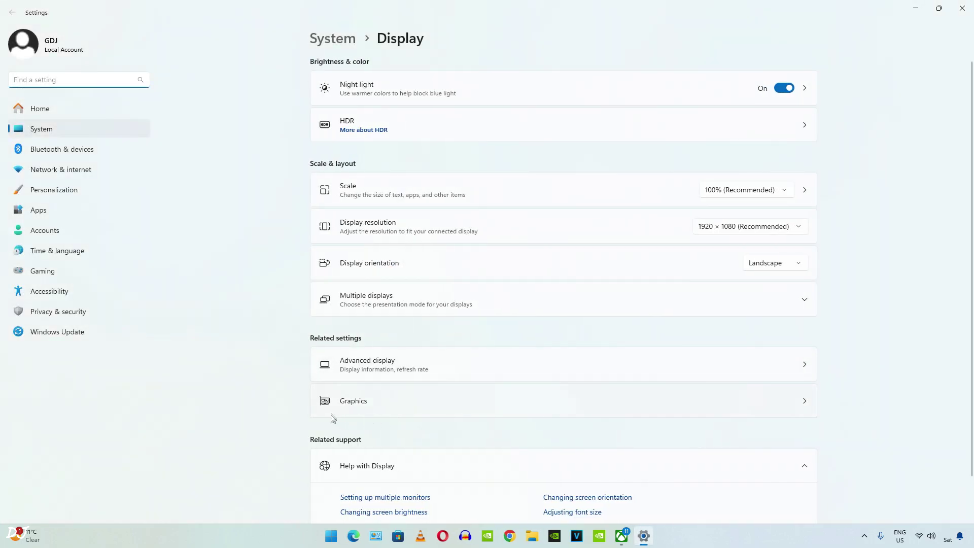
pyautogui.click(420, 402)
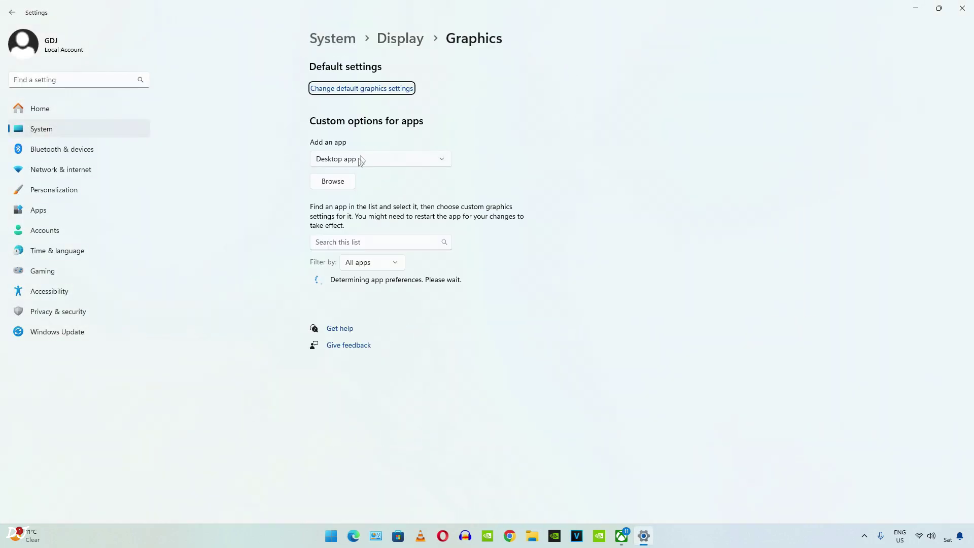
pyautogui.click(401, 89)
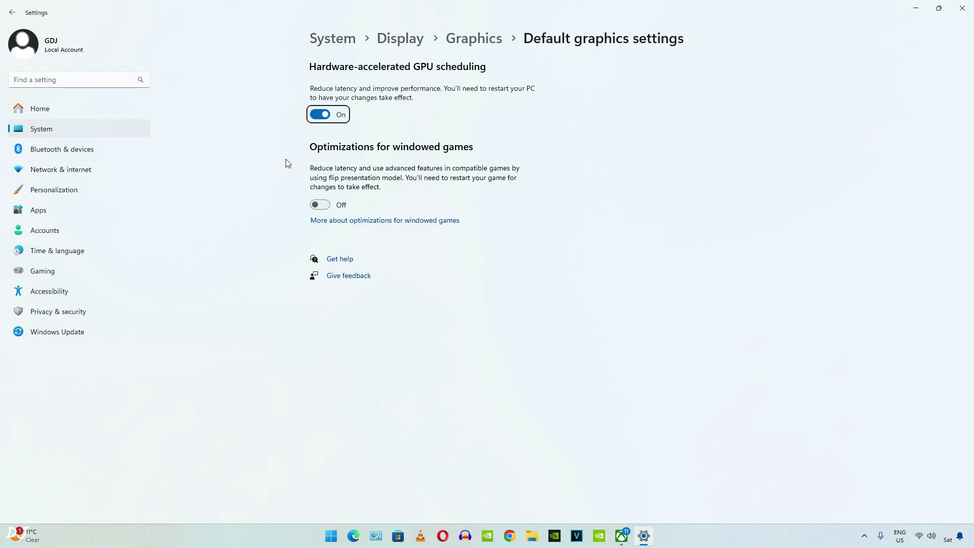
# Step: Open NVIDIA Control Panel and add Lies of P to the program-specific 3D settings
pyautogui.click(335, 537)
pyautogui.write('nv')
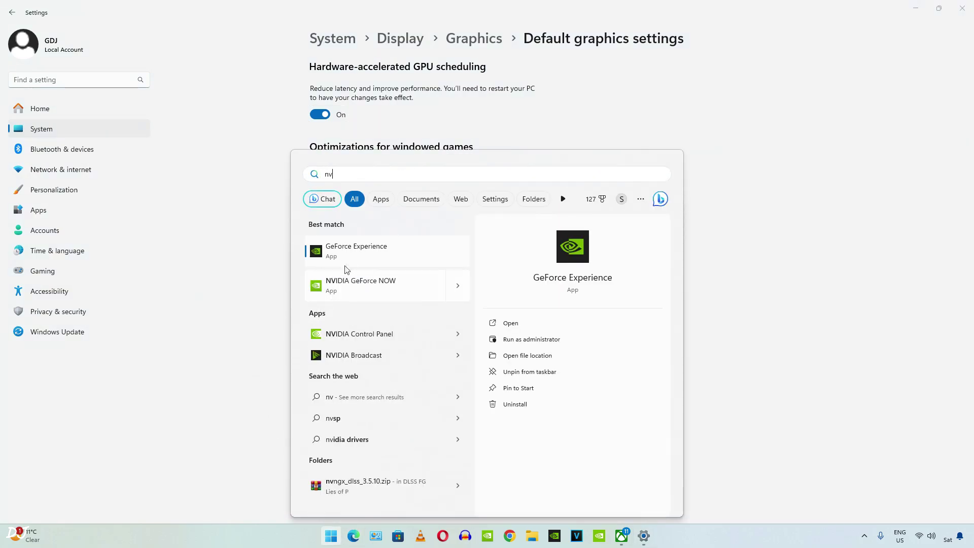
pyautogui.click(382, 334)
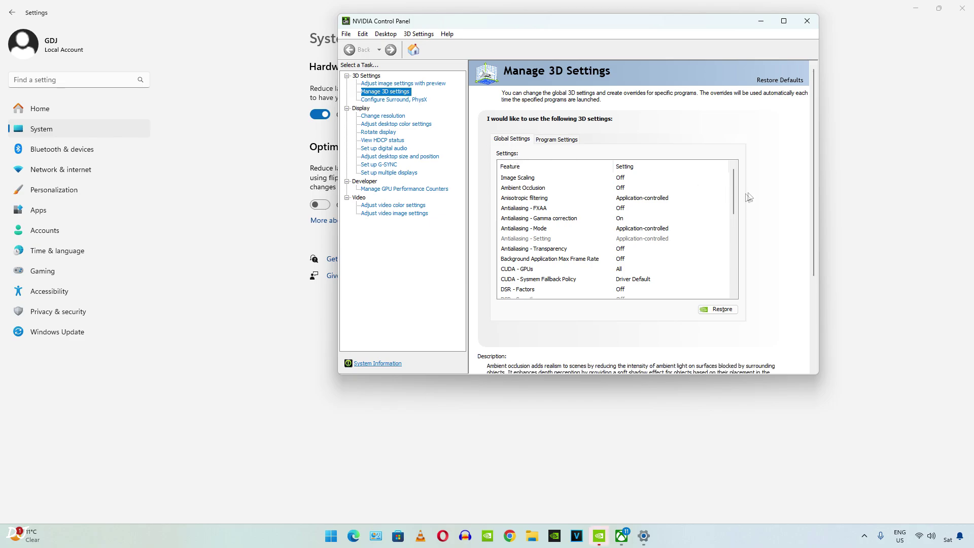
pyautogui.scroll(-10, 537, 254)
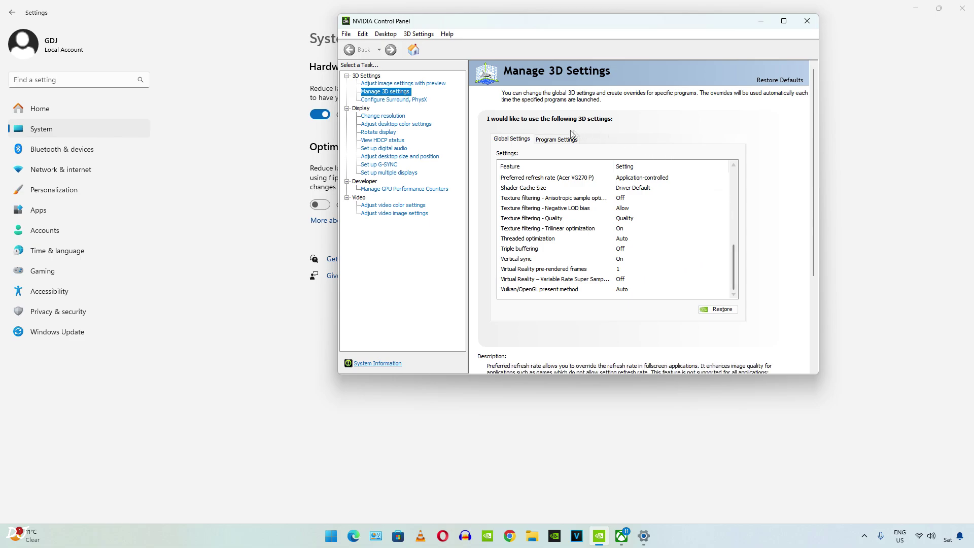
pyautogui.click(552, 141)
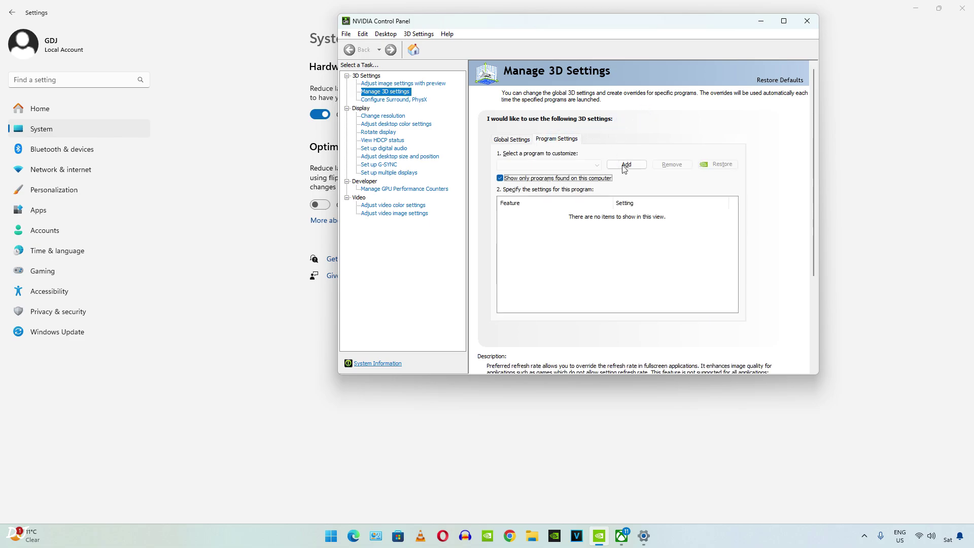
pyautogui.click(625, 166)
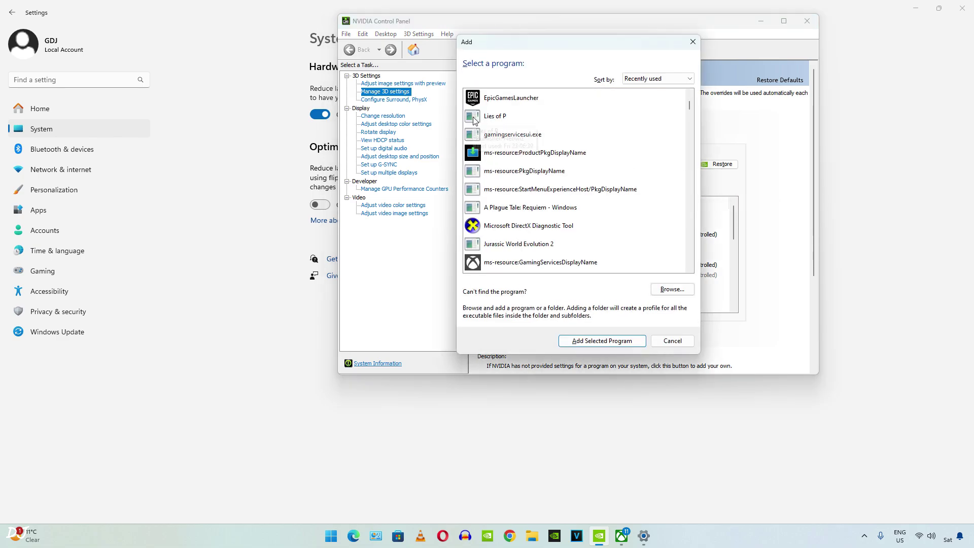
pyautogui.doubleClick(548, 116)
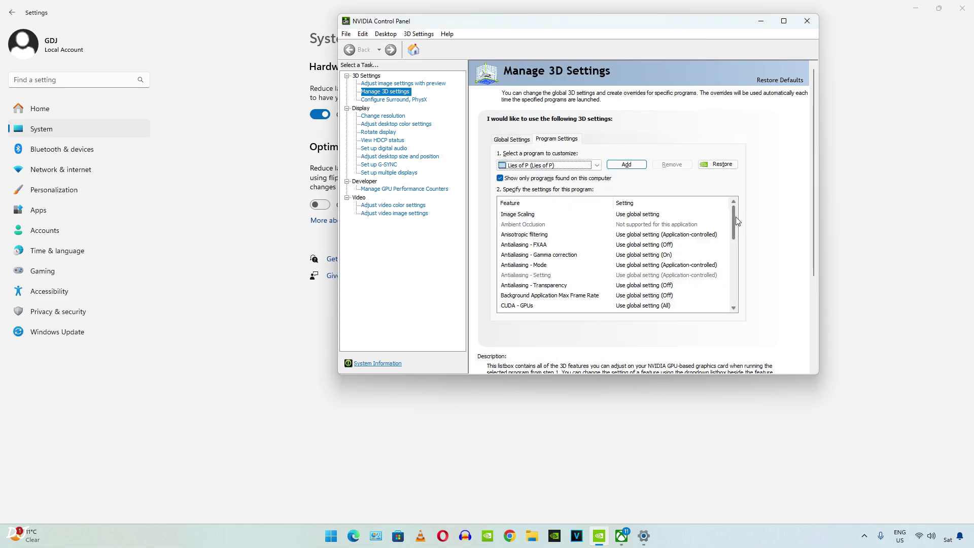
# Step: Set Vertical sync to On for Lies of P, apply it, and close NVIDIA Control Panel and Settings
pyautogui.scroll(-8, 510, 279)
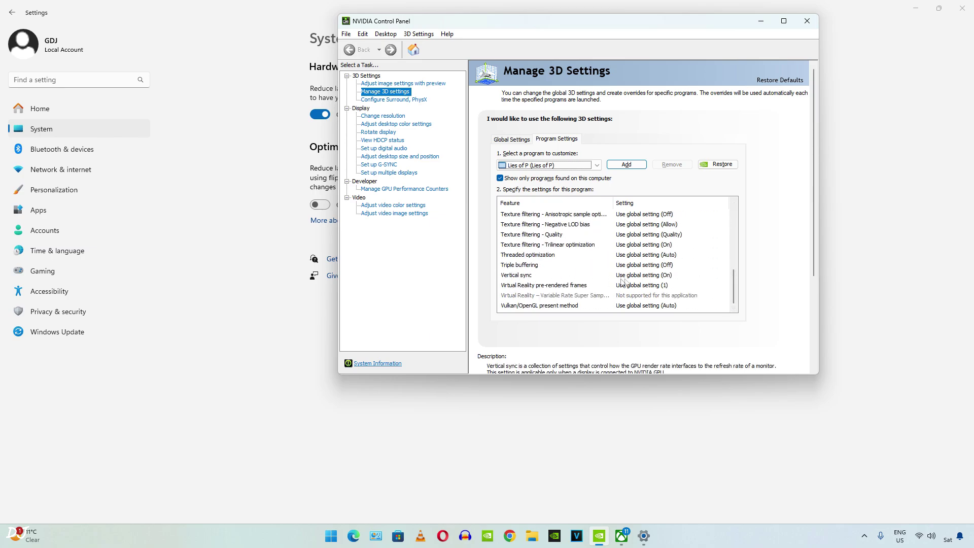
pyautogui.click(622, 280)
pyautogui.click(639, 310)
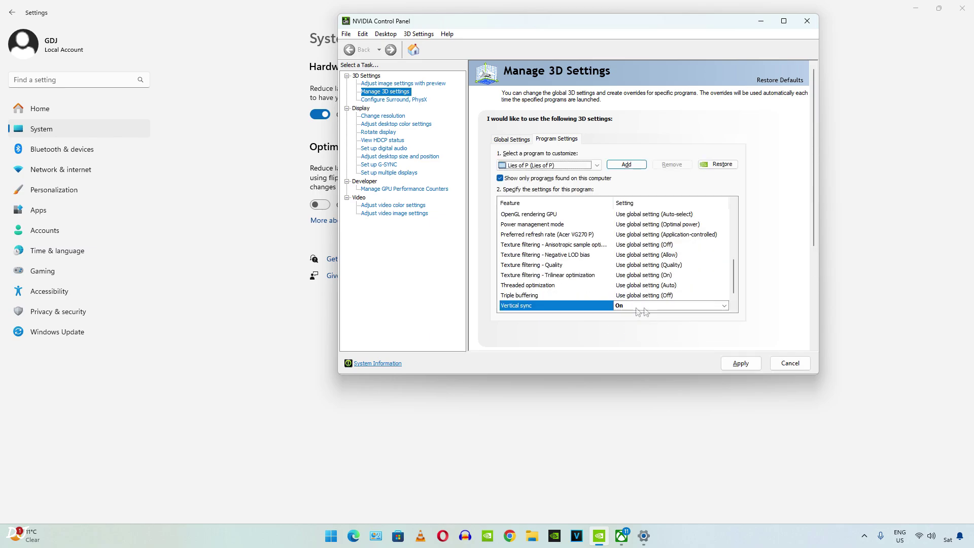
pyautogui.click(752, 365)
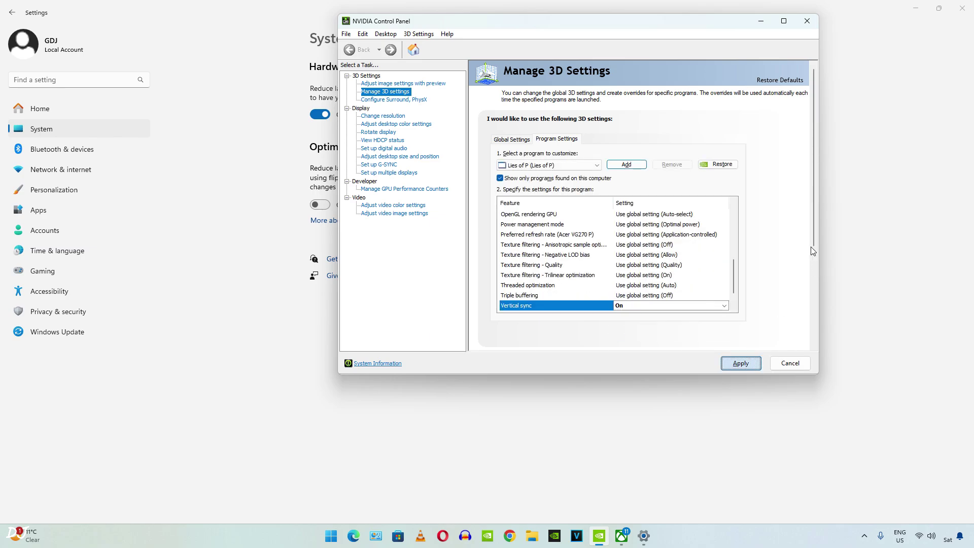
pyautogui.click(806, 20)
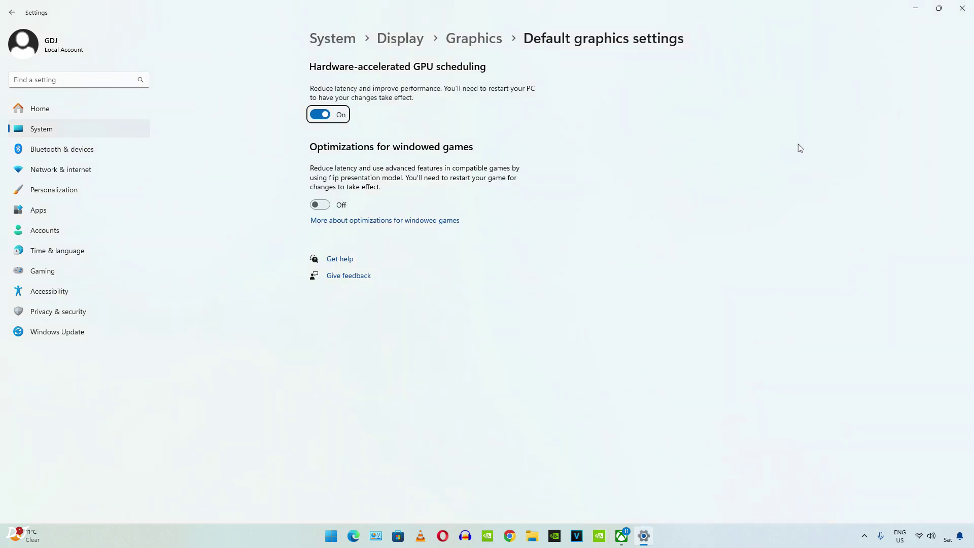
pyautogui.click(962, 8)
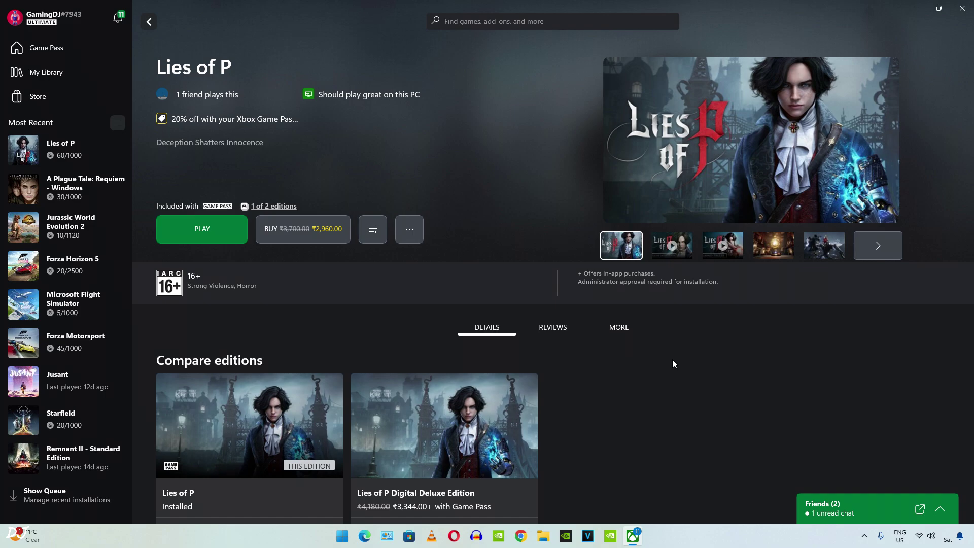
# Step: Show the Xbox Game Bar performance widget as an on-screen overlay
pyautogui.press('super+g')
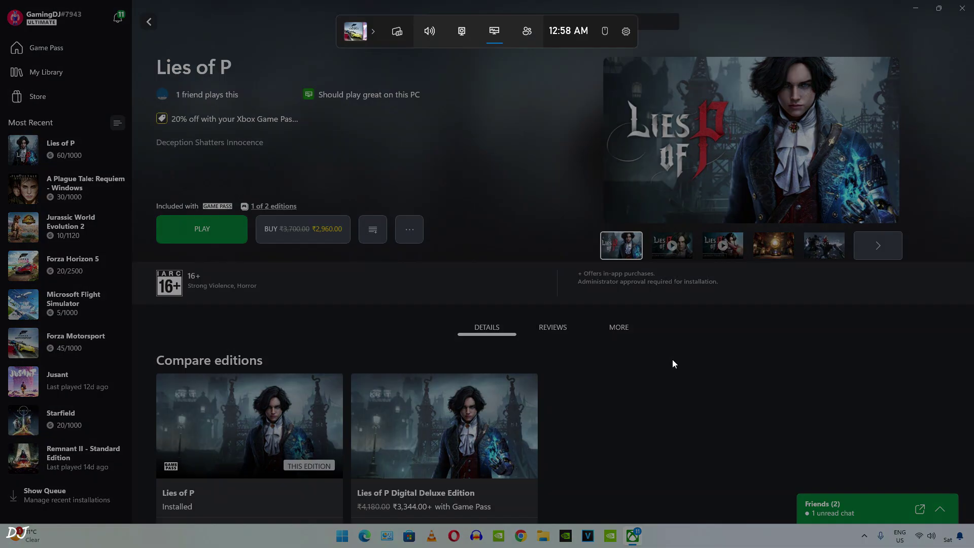
pyautogui.click(495, 32)
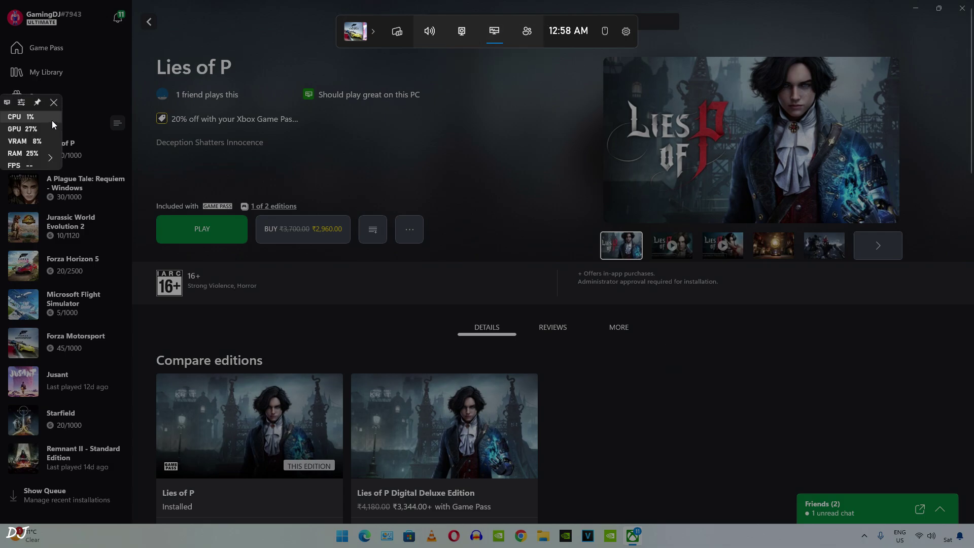
pyautogui.press('super+g')
# Step: Launch Lies of P and set AMD FidelityFX Super Resolution 2 to Quality in the graphics settings
pyautogui.click(196, 233)
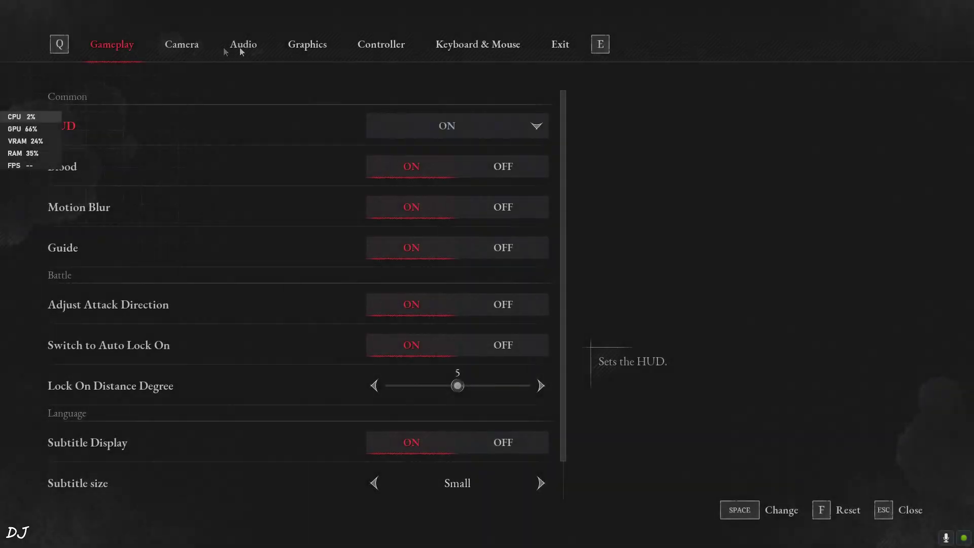
pyautogui.click(300, 47)
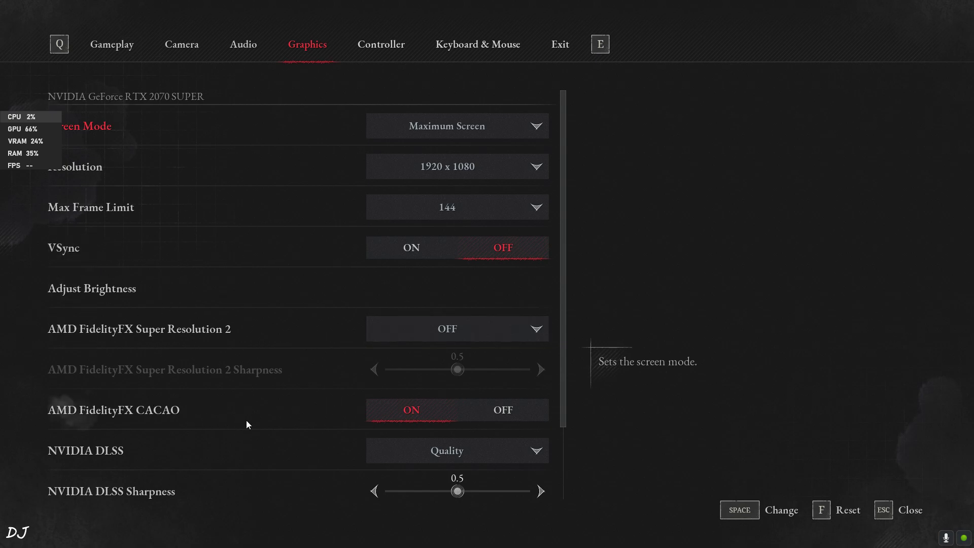
pyautogui.click(456, 327)
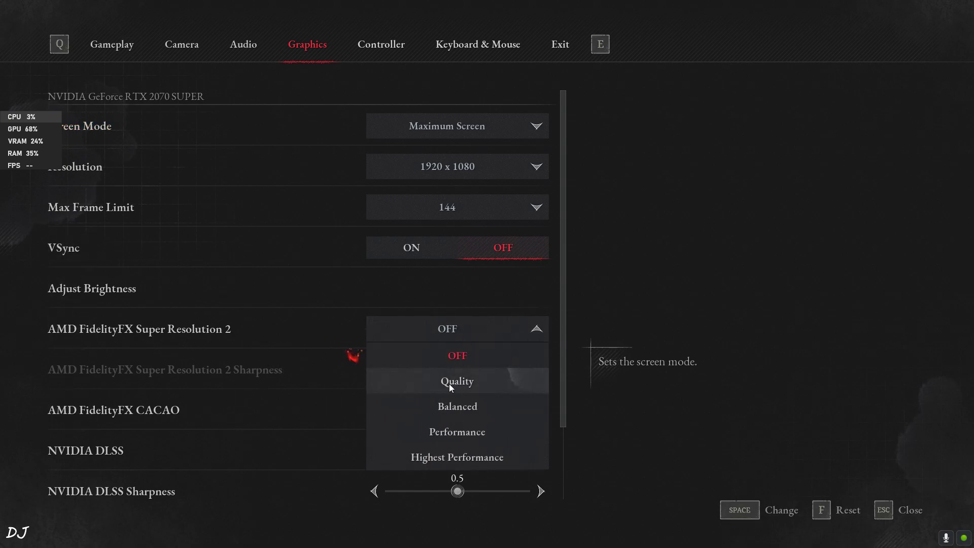
pyautogui.click(461, 381)
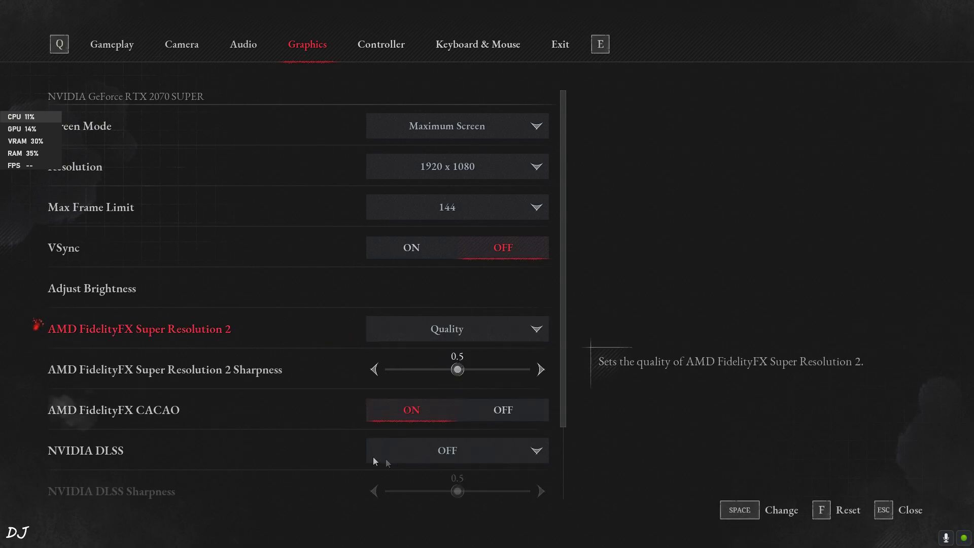
pyautogui.scroll(-2, 564, 408)
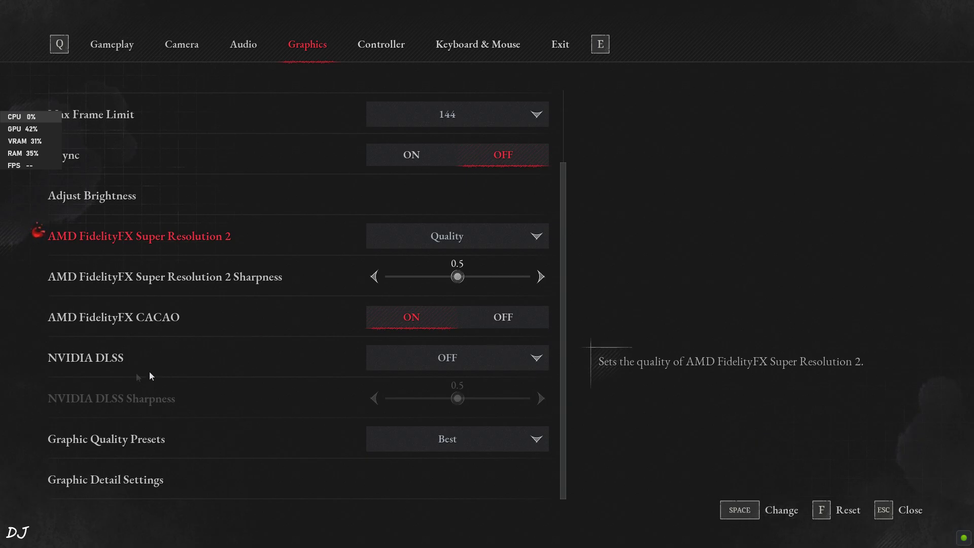
# Step: Leave the game settings and close Lies of P, confirming the exit
pyautogui.press('Escape')
pyautogui.click(223, 369)
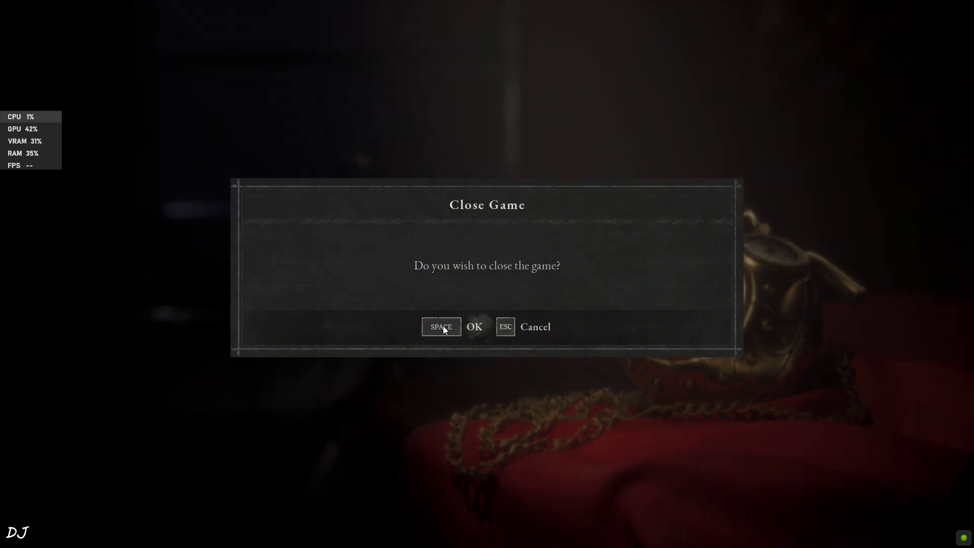
pyautogui.click(443, 326)
# Step: Open the file management options for Lies of P in the Xbox app and switch to its WinGDK folder in File Explorer
pyautogui.click(410, 232)
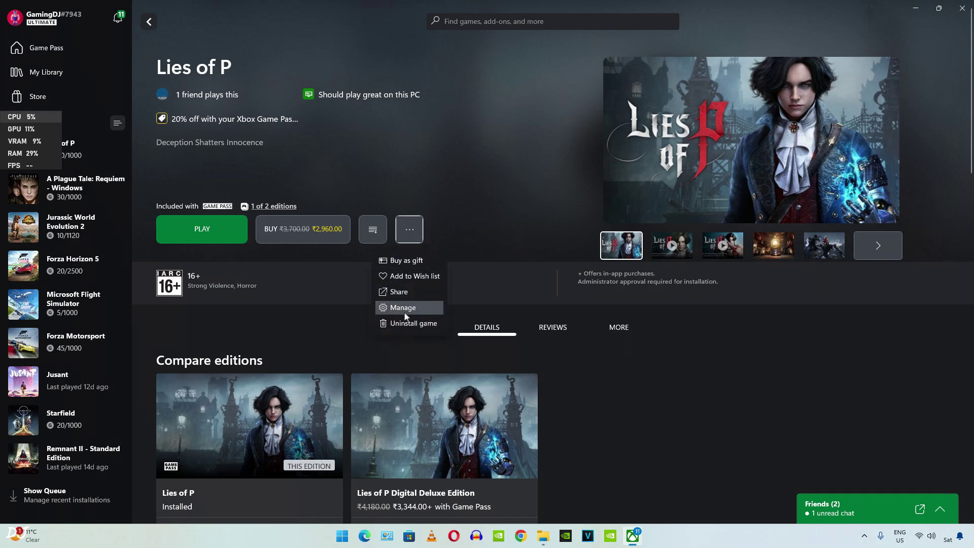
pyautogui.click(409, 309)
pyautogui.click(520, 159)
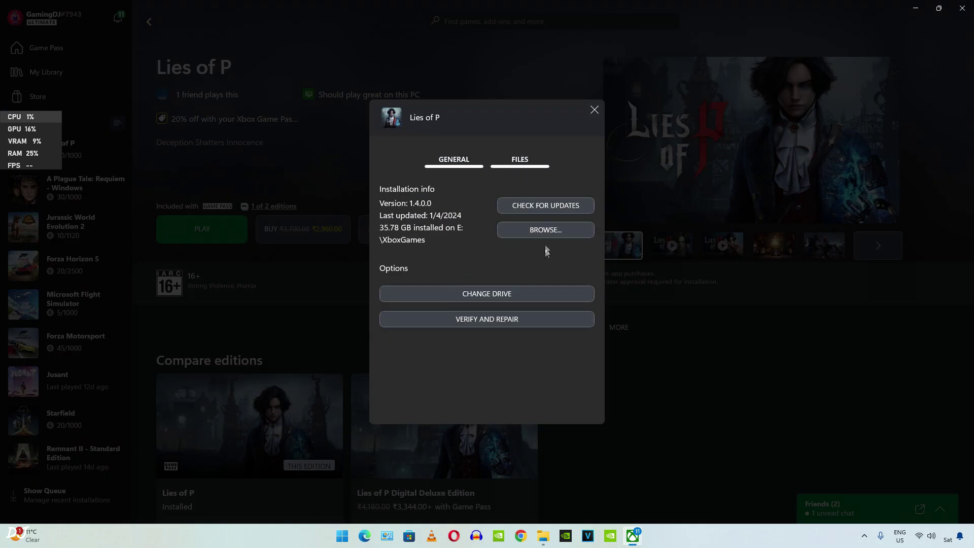
pyautogui.hotkey('alt', 'Tab')
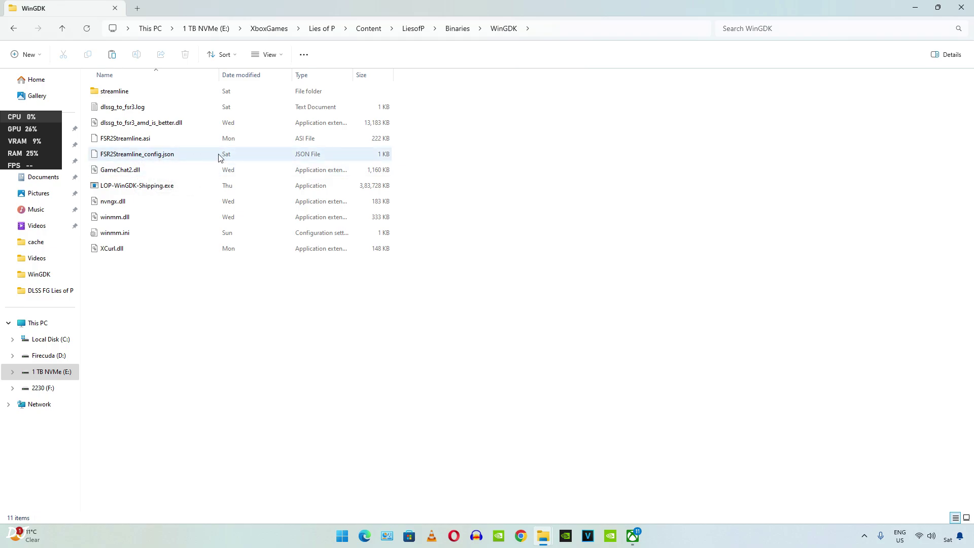
# Step: Edit FSR2Streamline_config.json in Notepad, set enableFrameGeneration to true, save the file and close it
pyautogui.rightClick(143, 159)
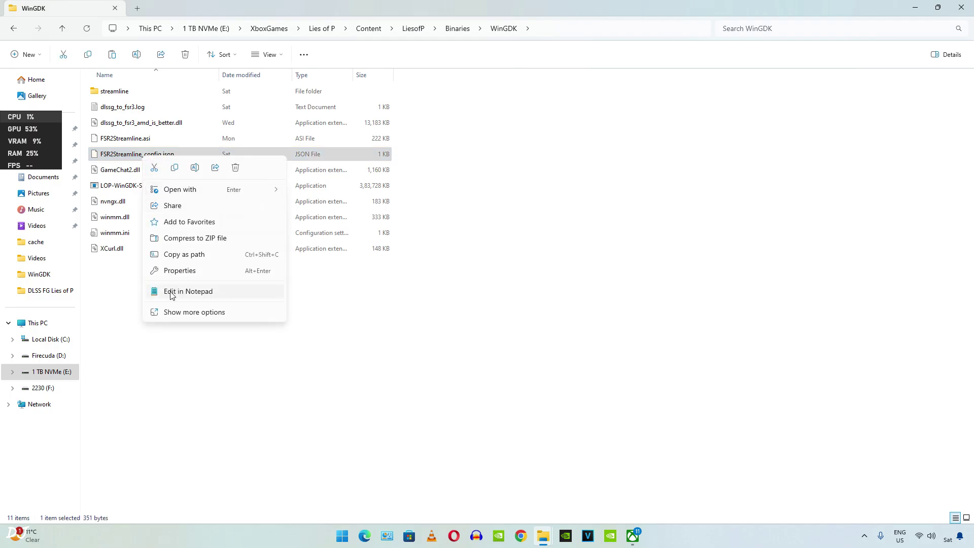
pyautogui.click(188, 291)
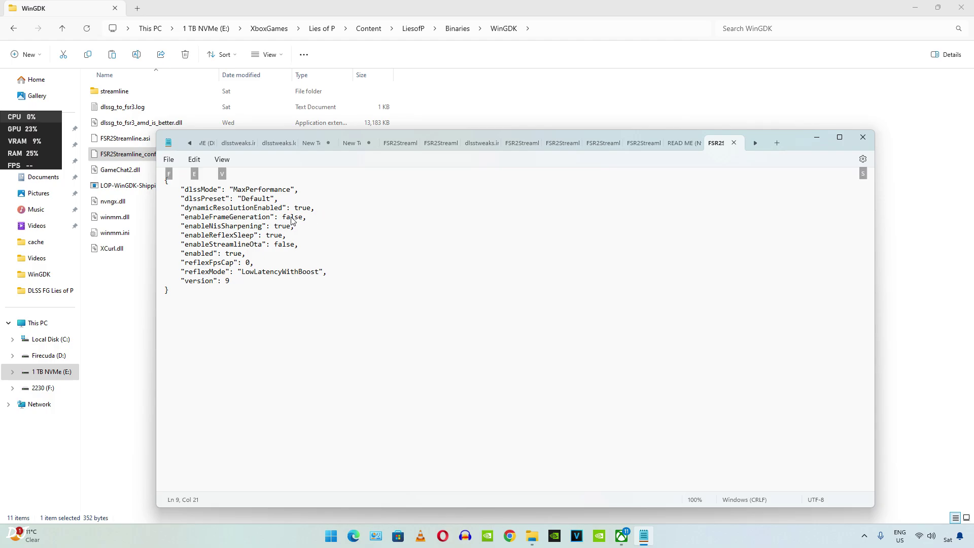
pyautogui.doubleClick(292, 217)
pyautogui.write('tru')
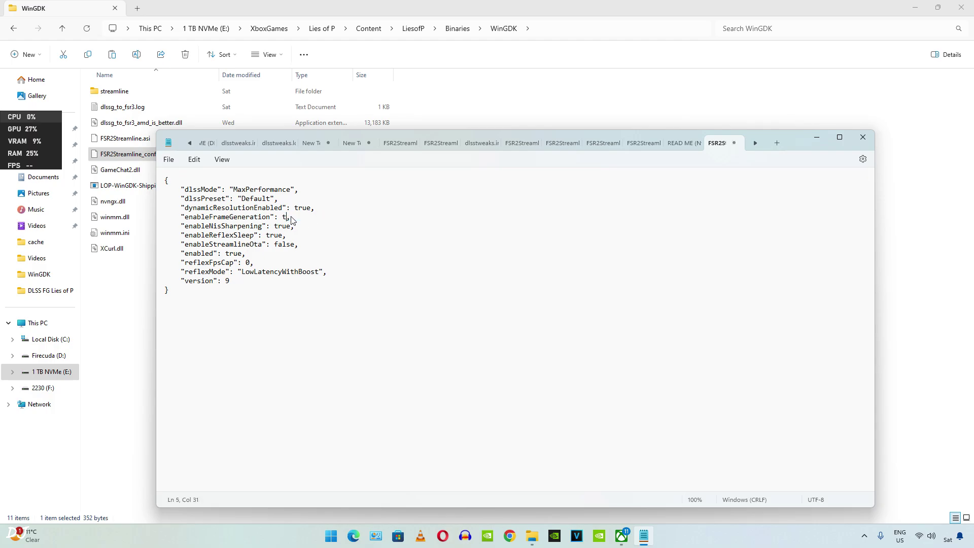
pyautogui.click(169, 159)
pyautogui.click(179, 225)
pyautogui.click(863, 137)
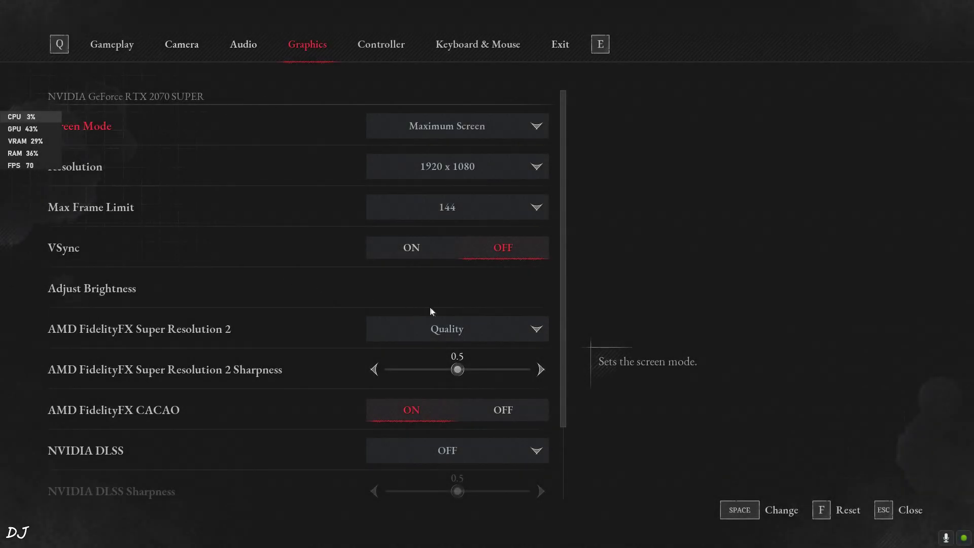
# Step: Turn AMD FidelityFX Super Resolution 2 off in the Lies of P graphics settings
pyautogui.click(438, 328)
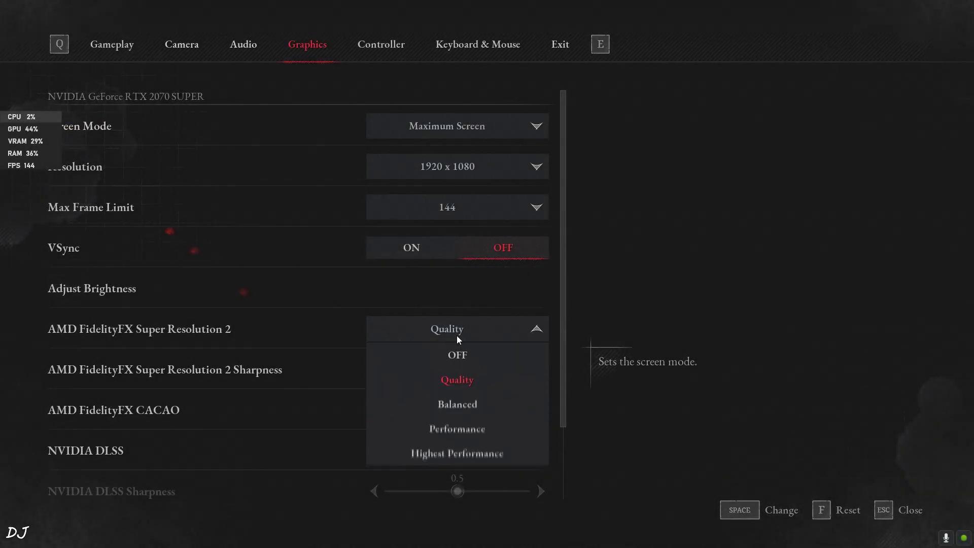
pyautogui.click(457, 356)
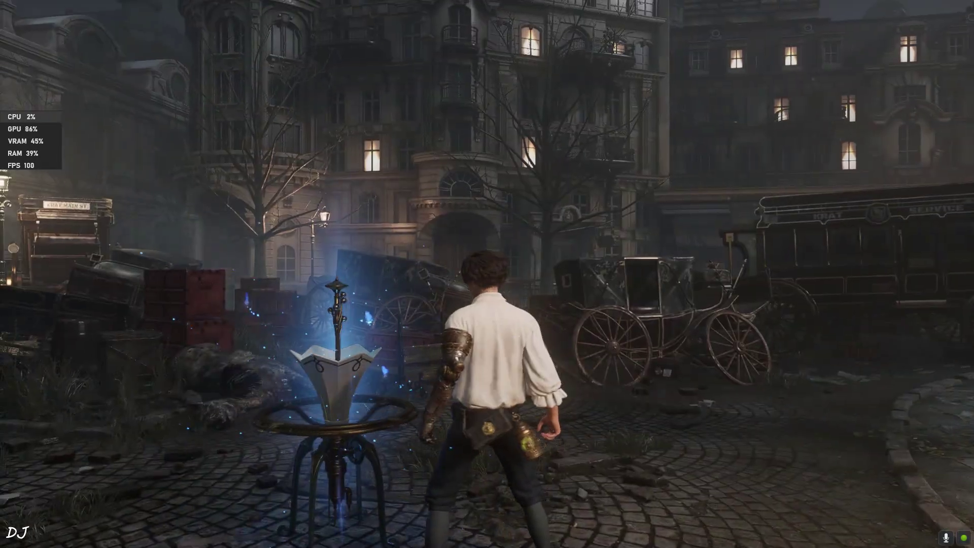
# Step: Run around the Krat Central Station square and fight the enemies there to examine the frame rate with Super Resolution 2 off
pyautogui.press('a')
pyautogui.press('w')
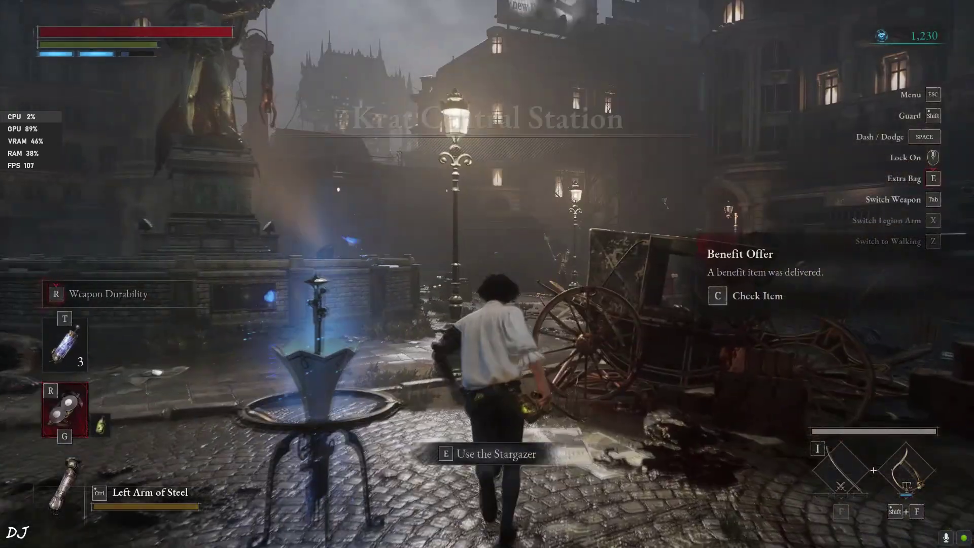
pyautogui.press('w')
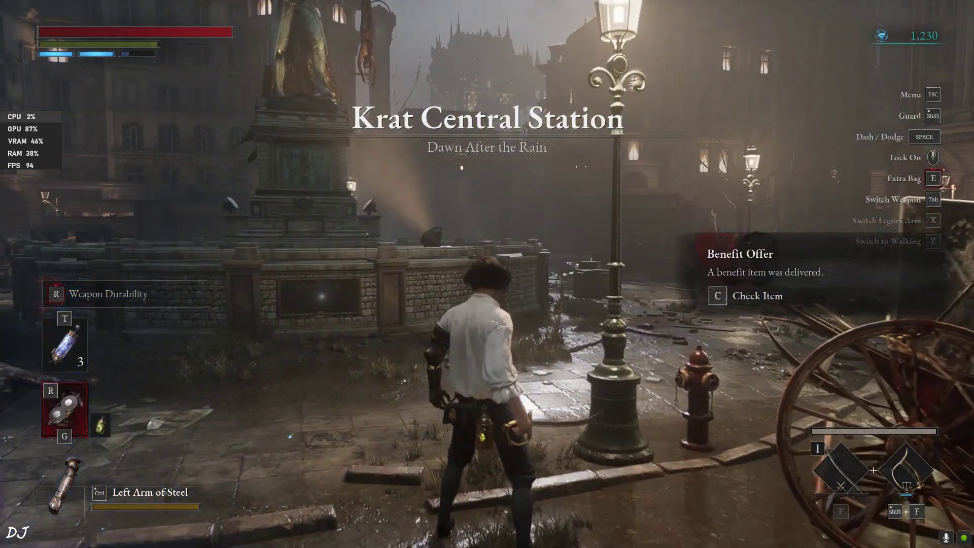
pyautogui.press('w')
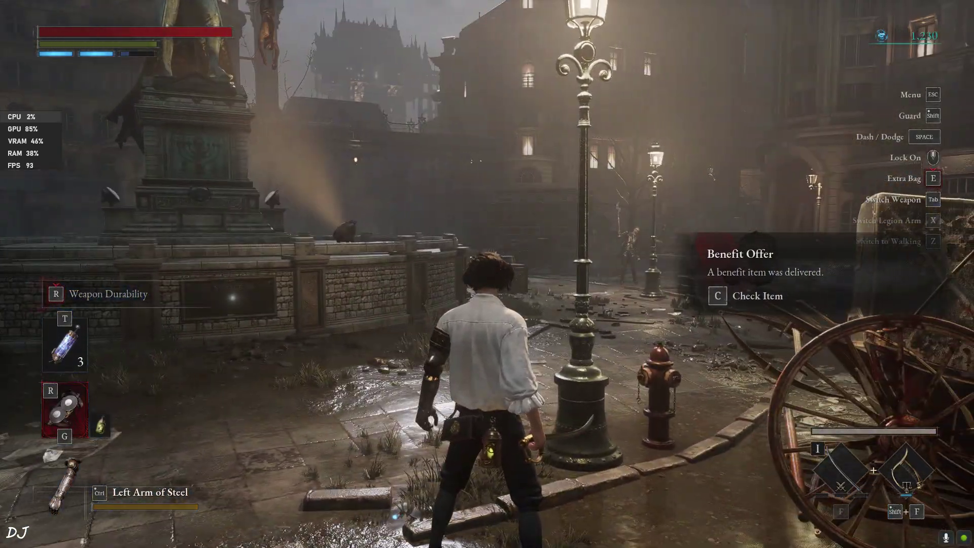
pyautogui.press('w')
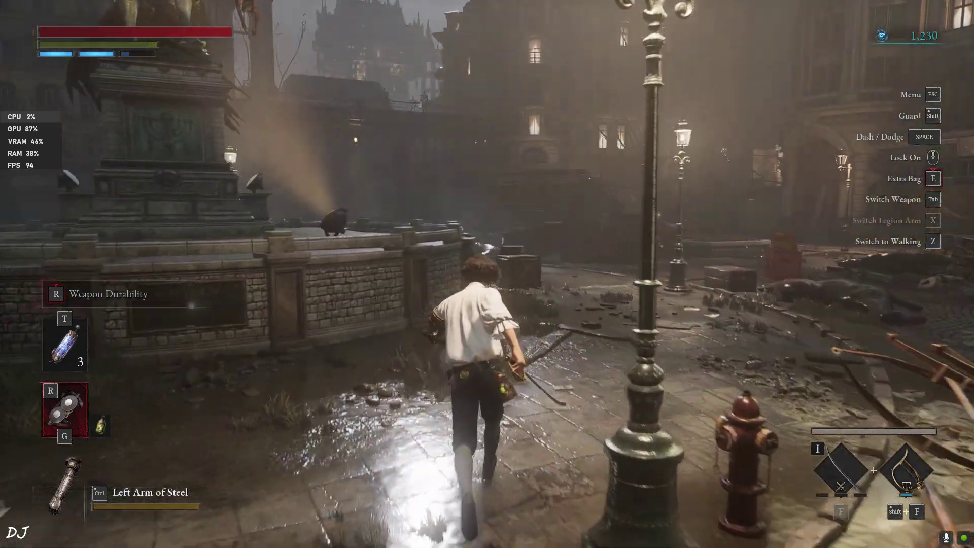
pyautogui.press('w')
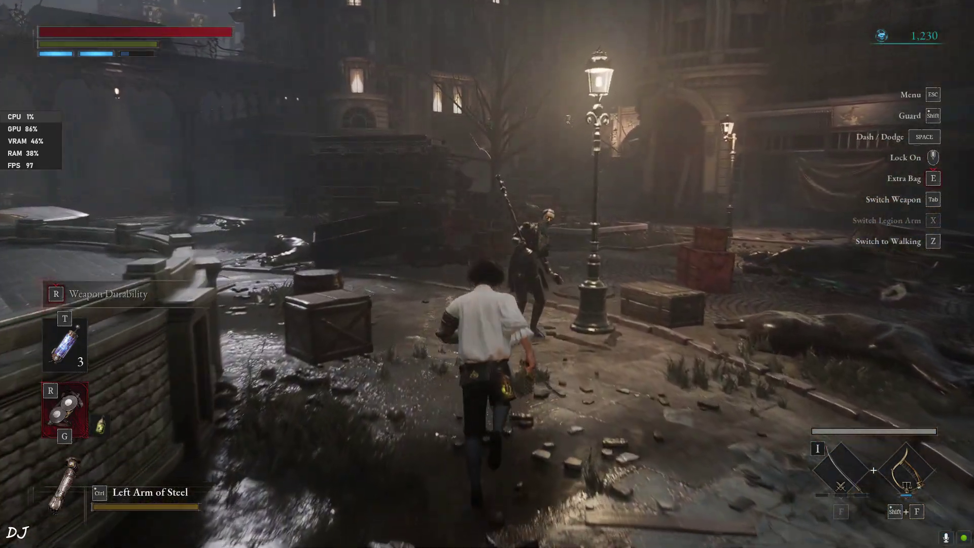
pyautogui.click(487, 274)
pyautogui.click(487, 274)
pyautogui.click(487, 274)
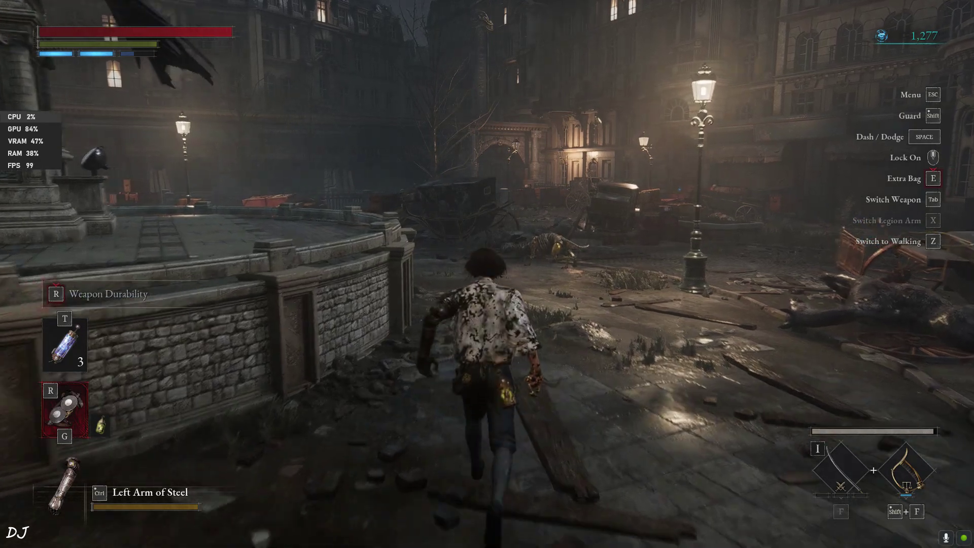
pyautogui.press('w')
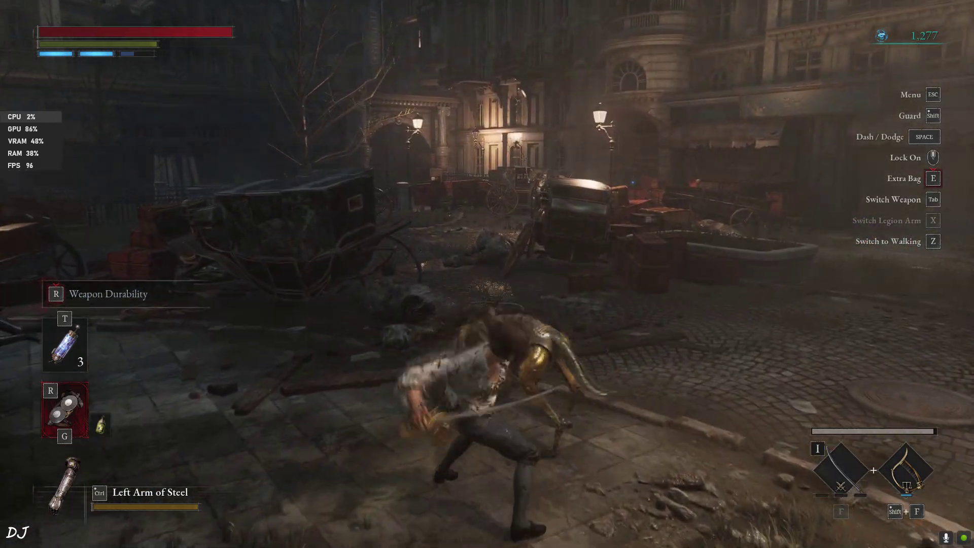
pyautogui.click(487, 273)
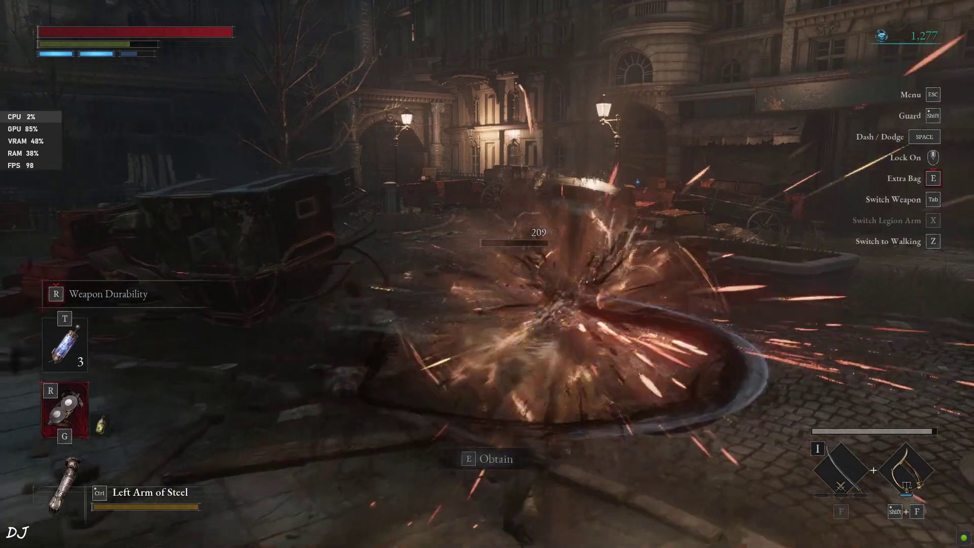
pyautogui.press('w')
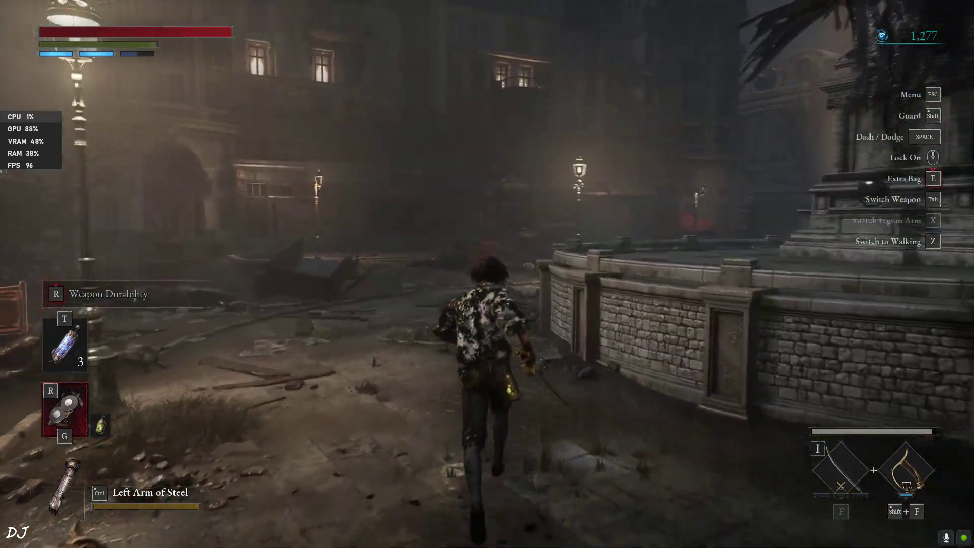
pyautogui.press('w')
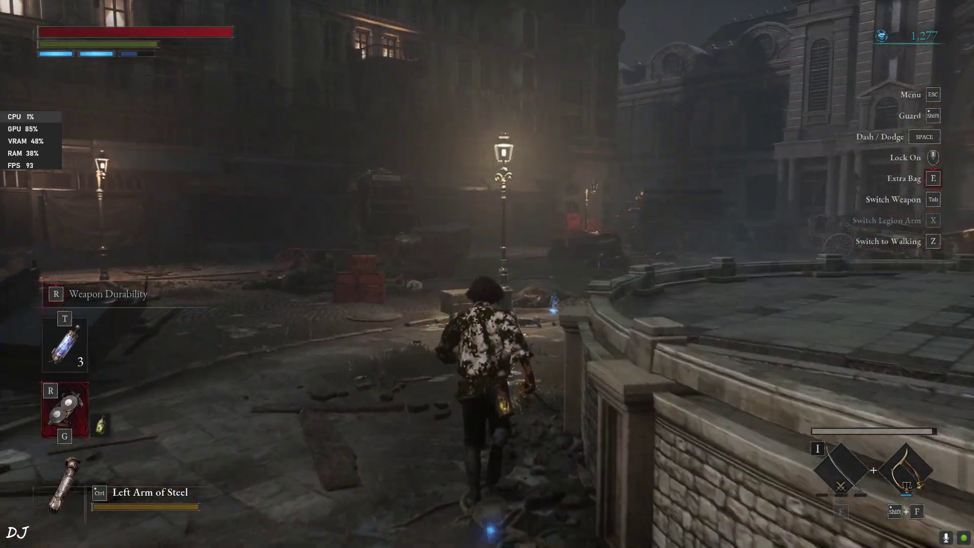
pyautogui.press('w')
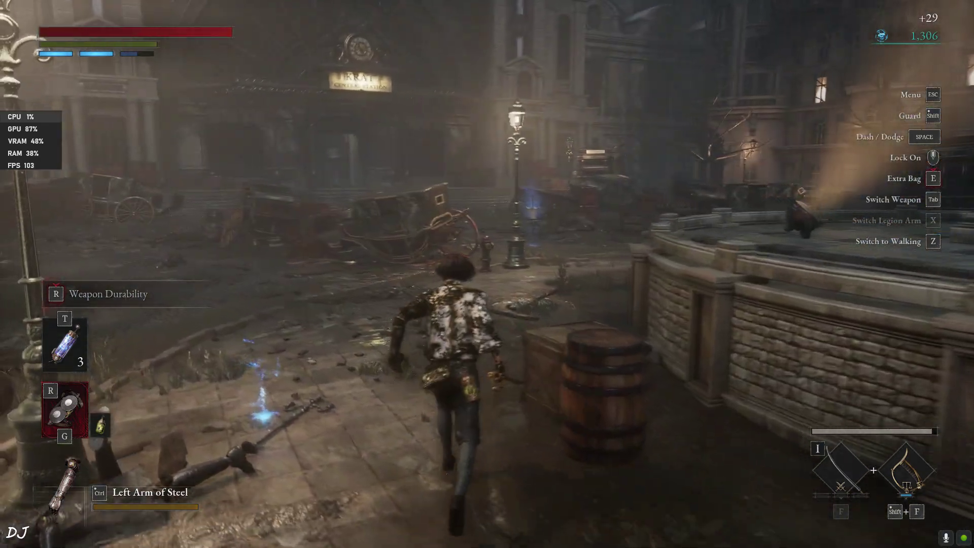
pyautogui.press('w')
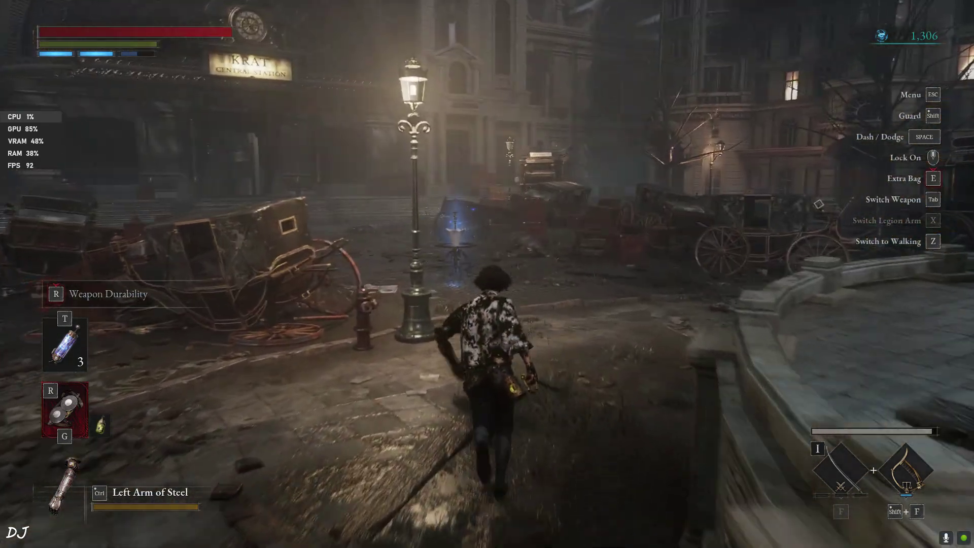
pyautogui.press('w')
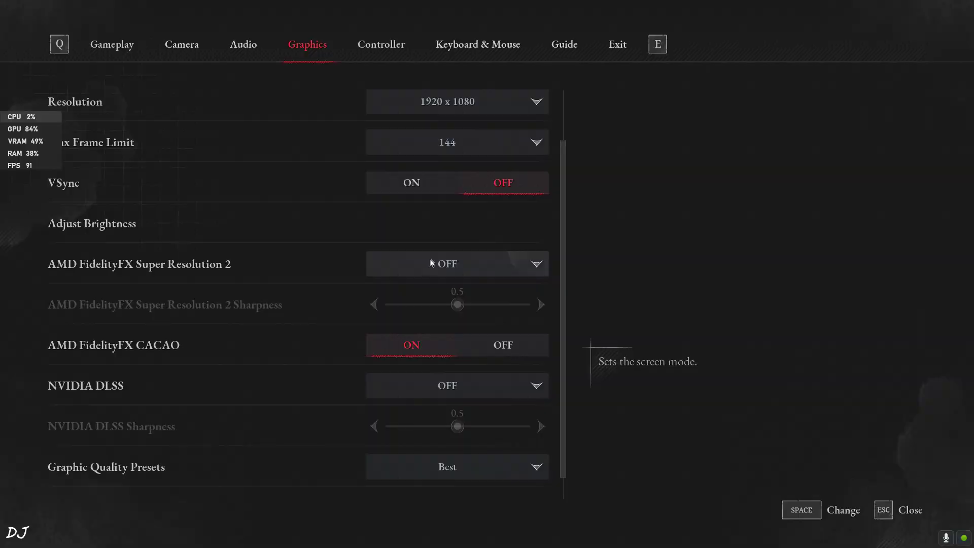
# Step: Set AMD FidelityFX Super Resolution 2 to Quality in the in-game graphics settings
pyautogui.click(430, 262)
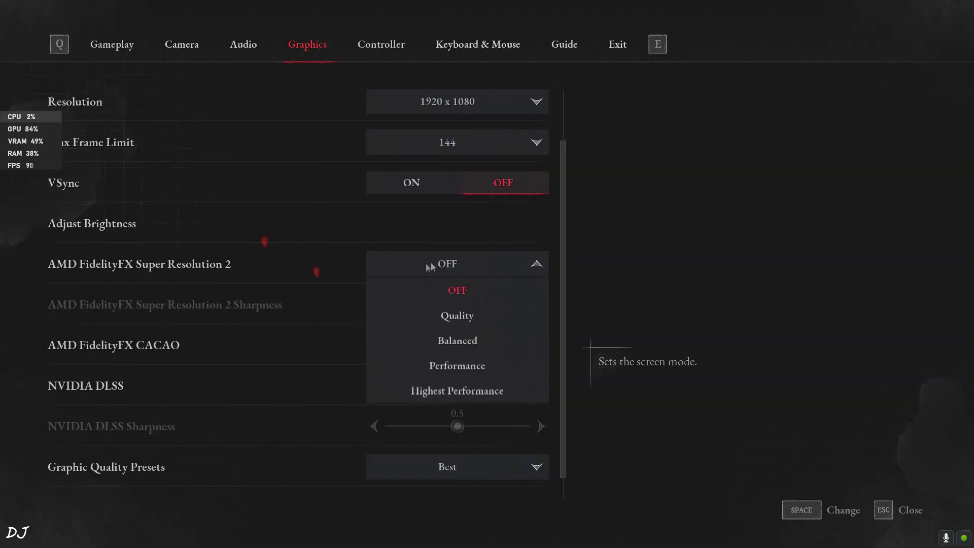
pyautogui.click(462, 319)
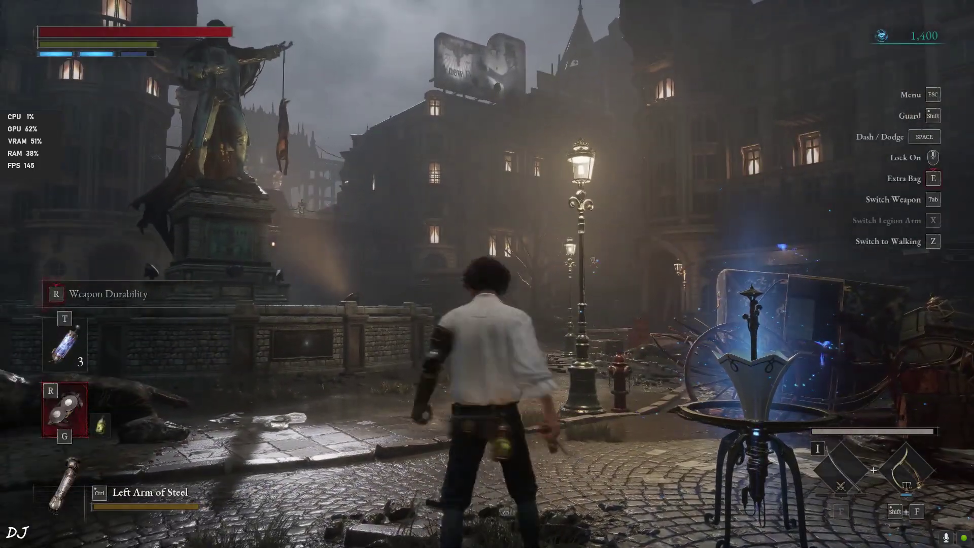
# Step: Move through the square from the Stargazer and swing the weapon to examine frame rate and image quality with Super Resolution 2 on Quality
pyautogui.press('w')
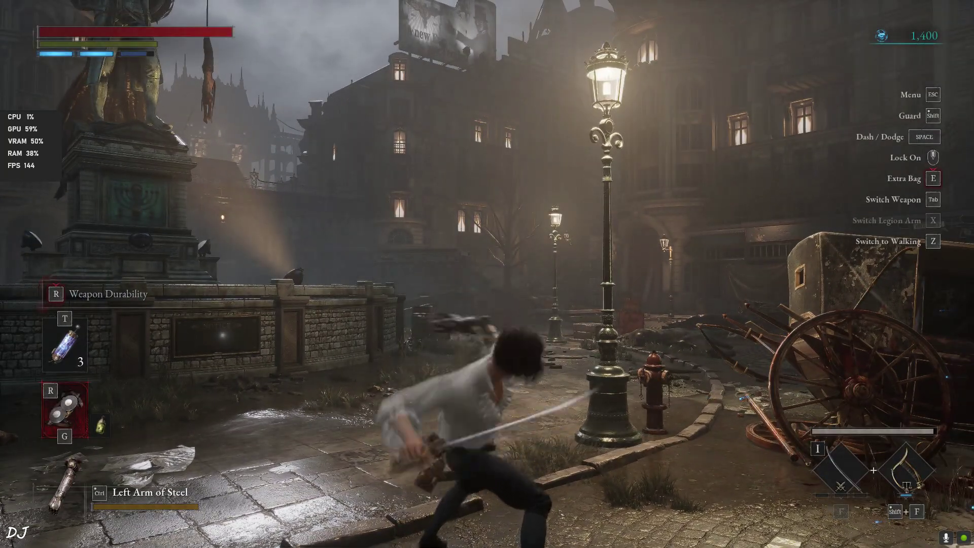
pyautogui.click(487, 274)
pyautogui.click(486, 274)
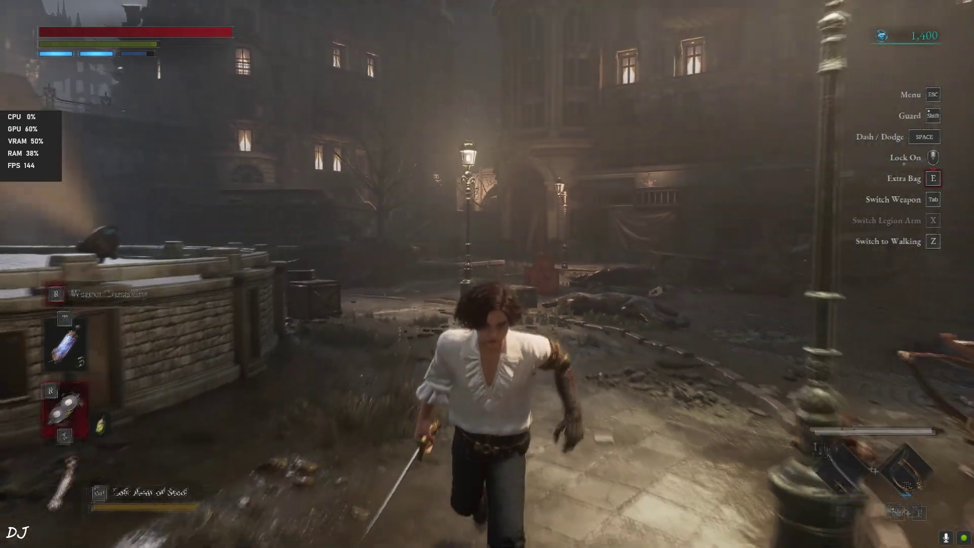
pyautogui.press('a')
pyautogui.press('w')
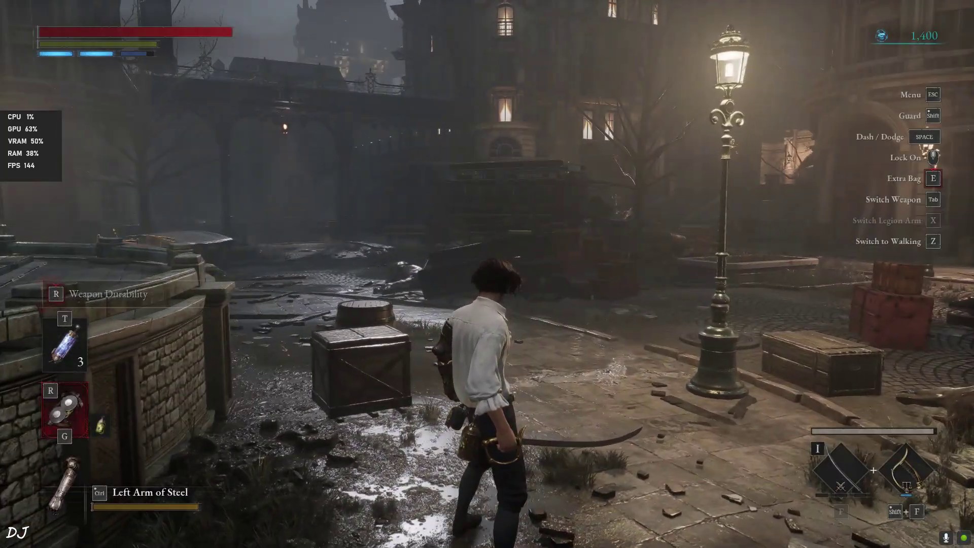
pyautogui.press('s')
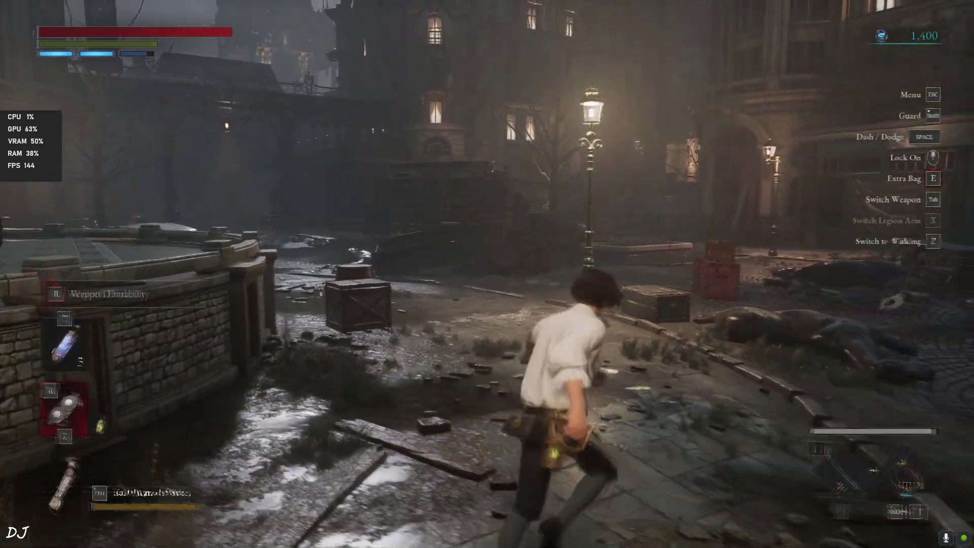